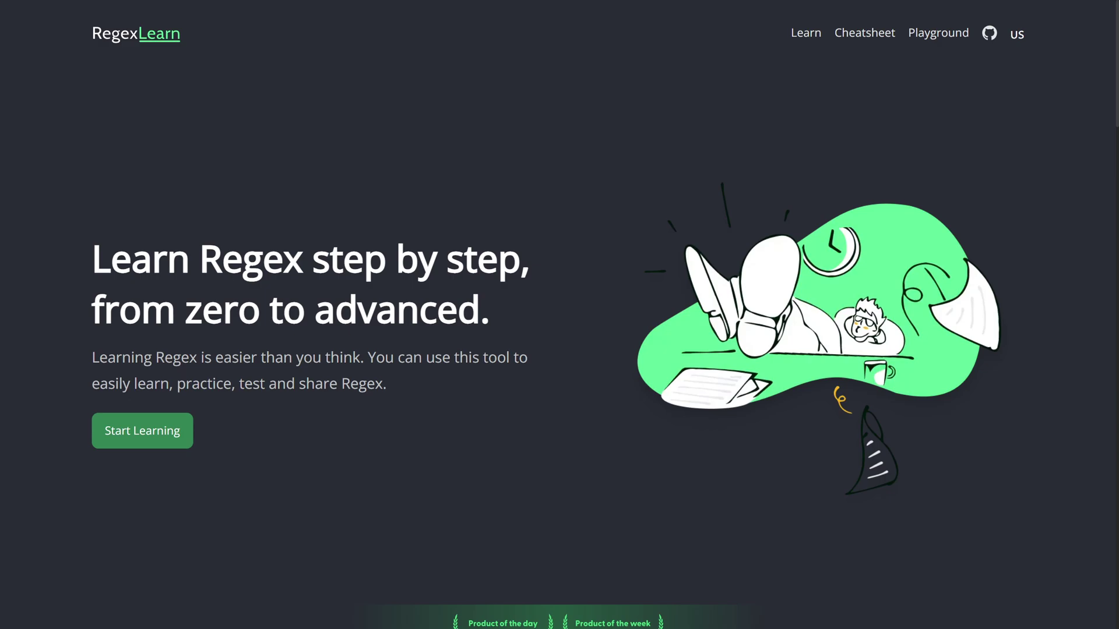
scroll(560, 315, "down", 2)
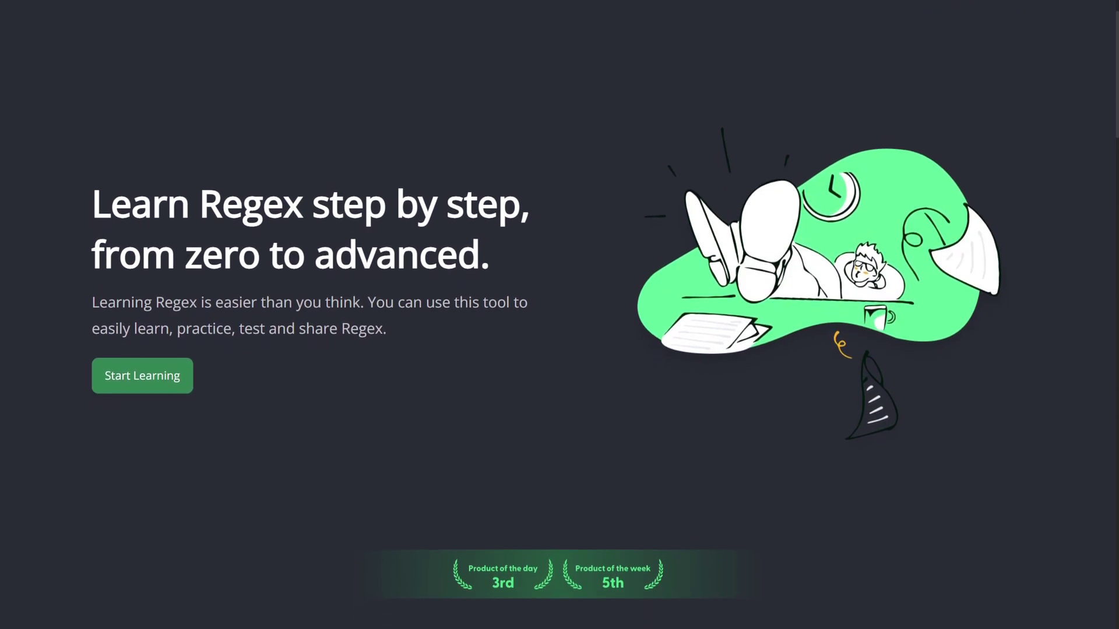
scroll(560, 314, "down", 4)
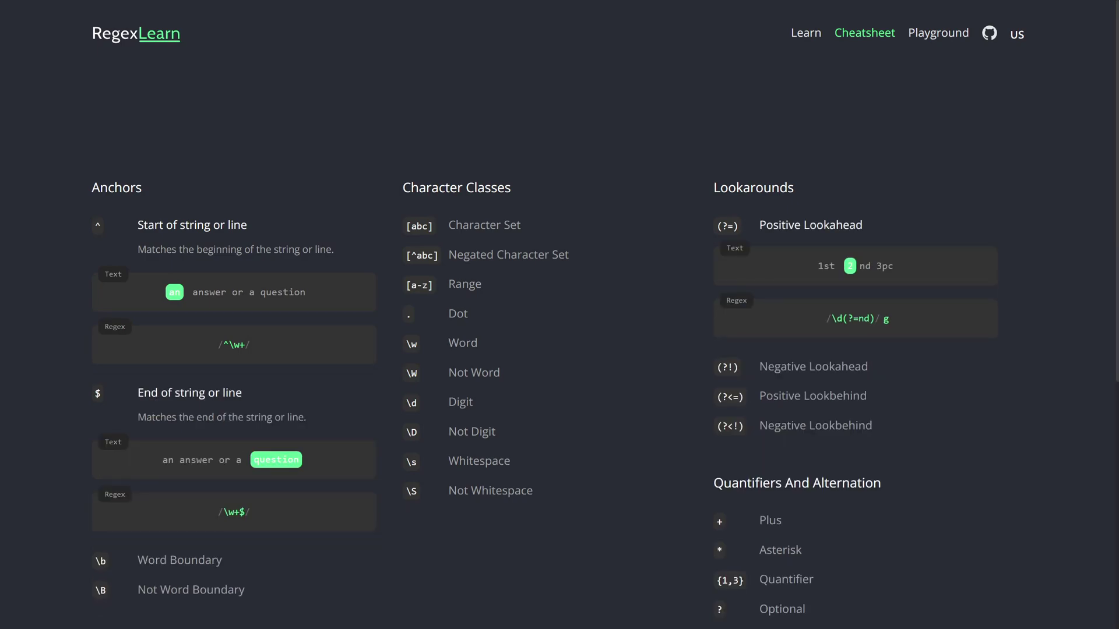
scroll(560, 350, "down", 3)
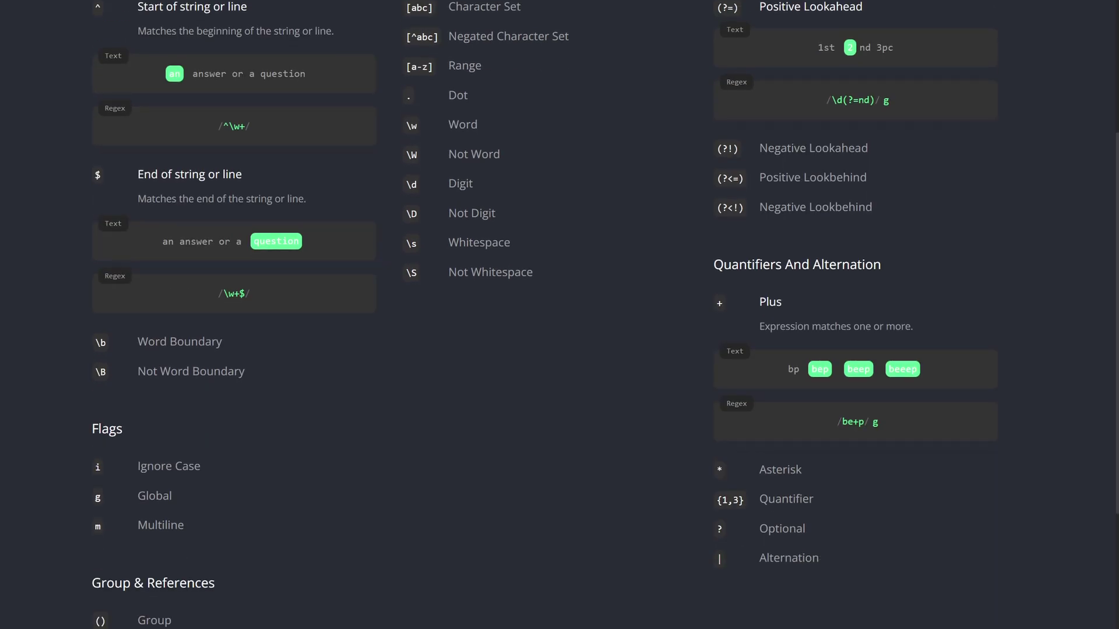
scroll(472, 373, "up", 3)
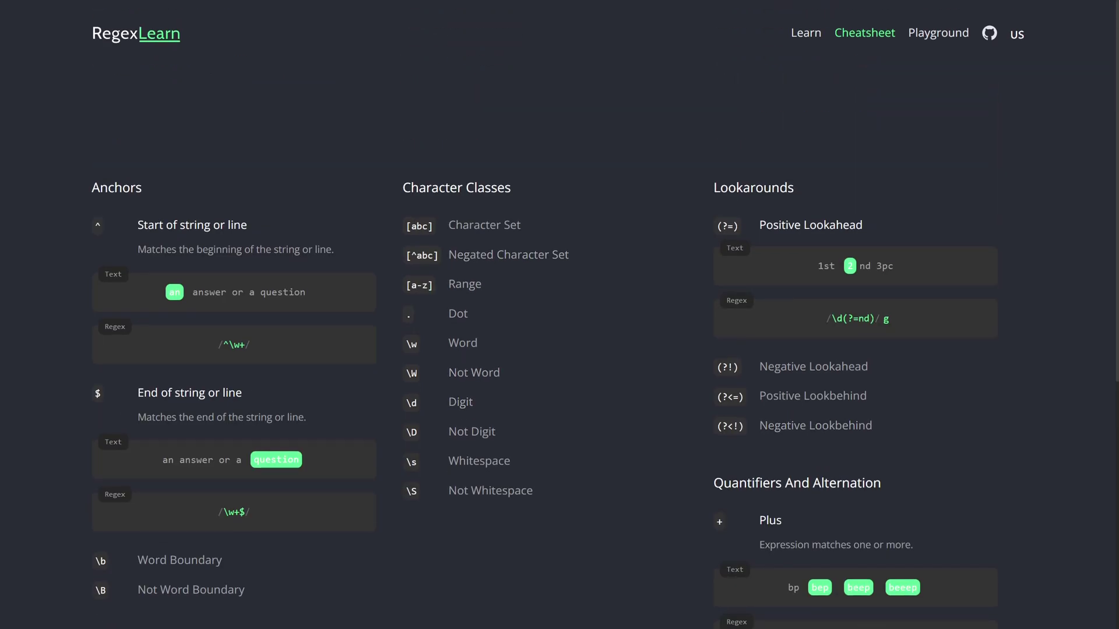
In the Playground, delete [A-Z] from the regex, then restore it with undo.
left_click(938, 32)
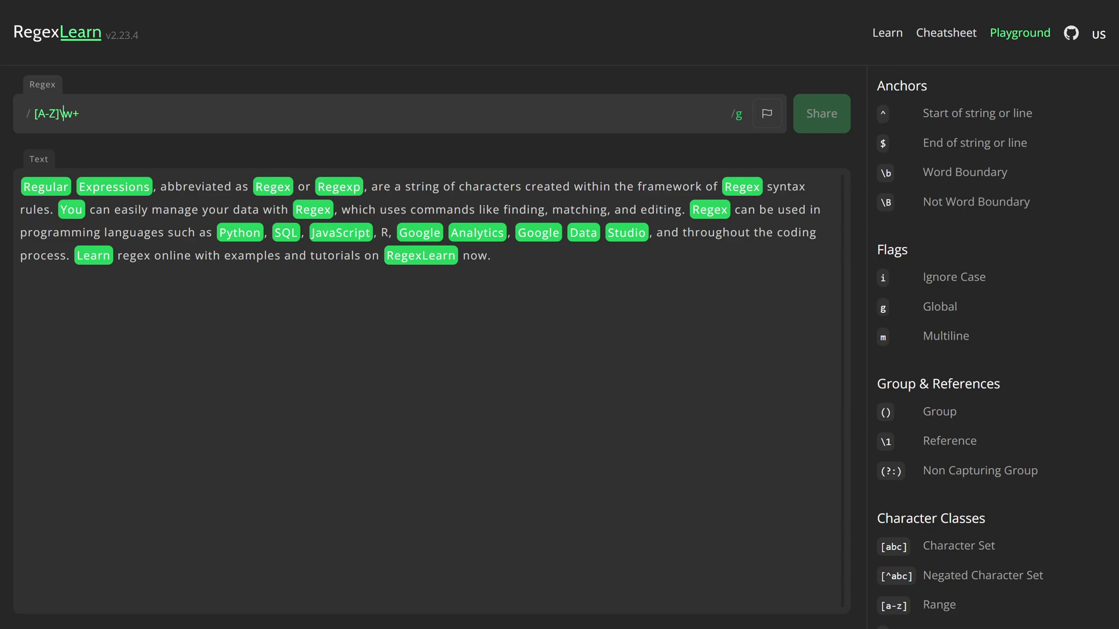
key("Left")
key("Left")
key("Left")
key("shift+Home")
key("BackSpace")
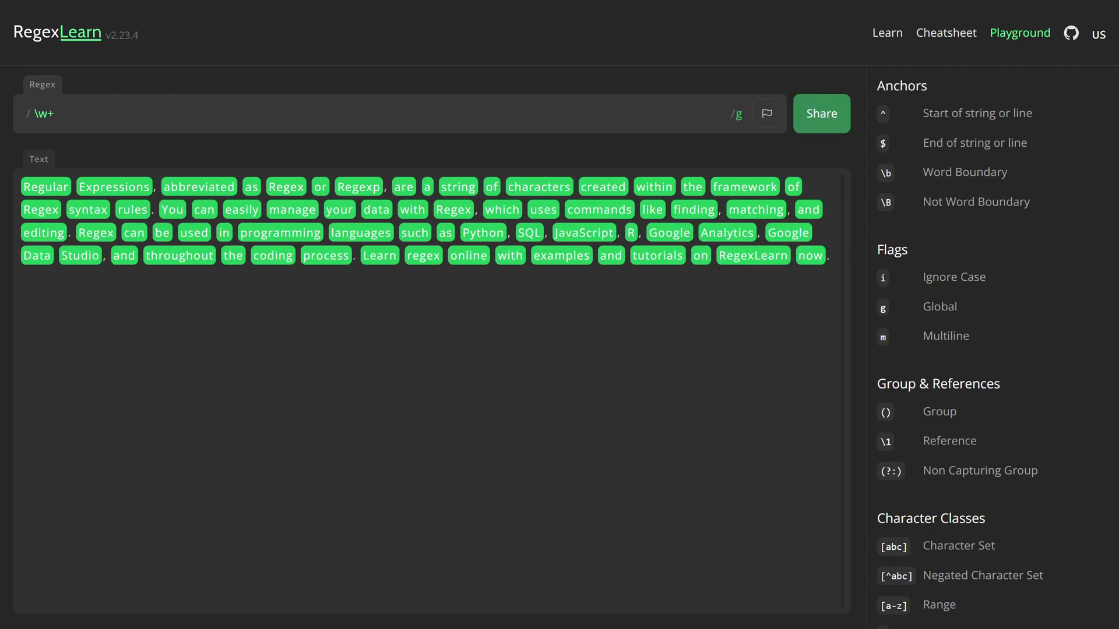
key("ctrl+z")
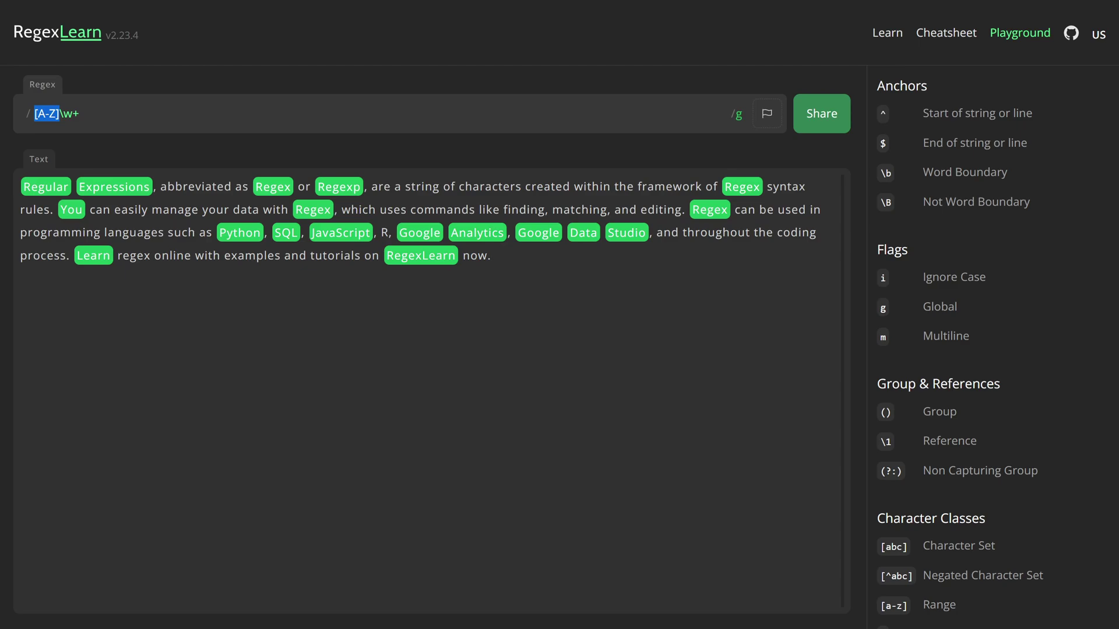
key("Tab")
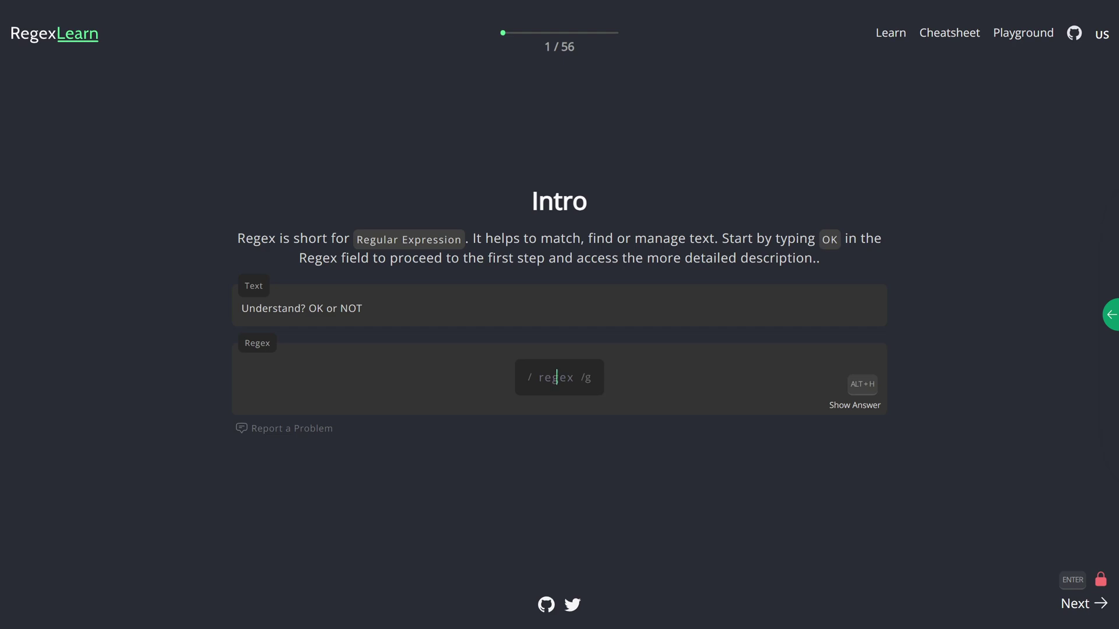
type("NOT")
Answer the first lessons with OK, curious and ., reaching Character Sets.
key("BackSpace")
key("BackSpace")
key("BackSpace")
type("O")
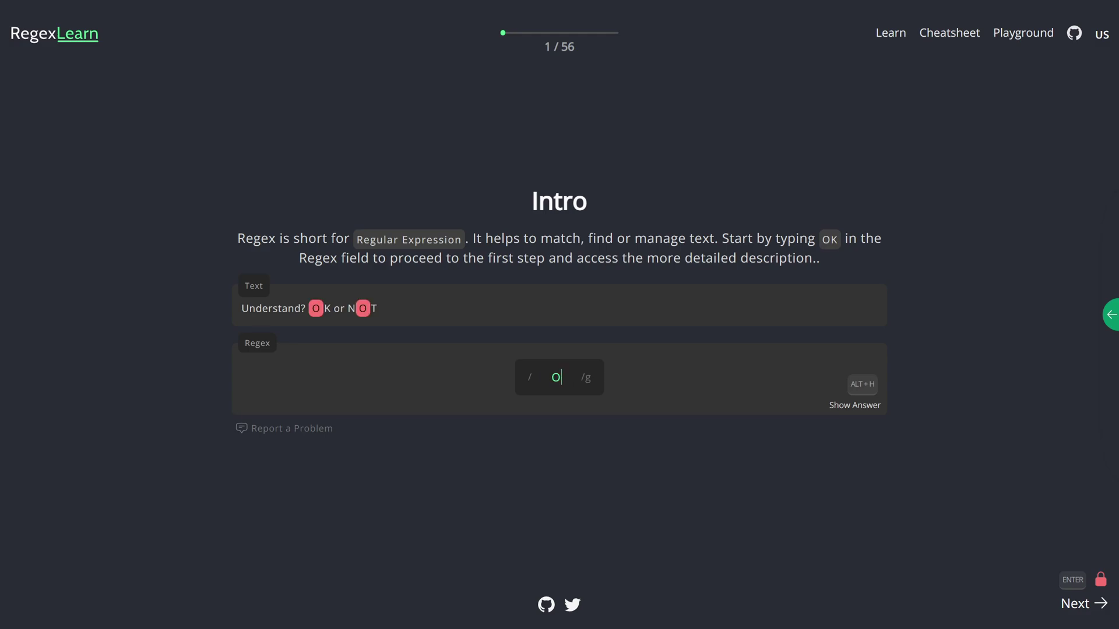
type("K")
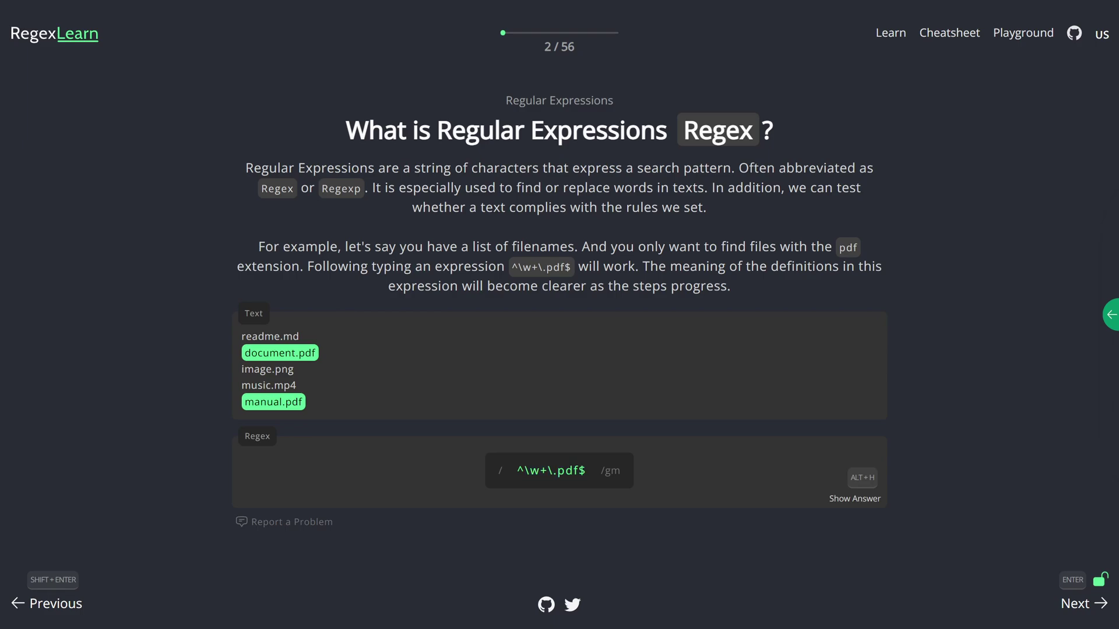
key("Return")
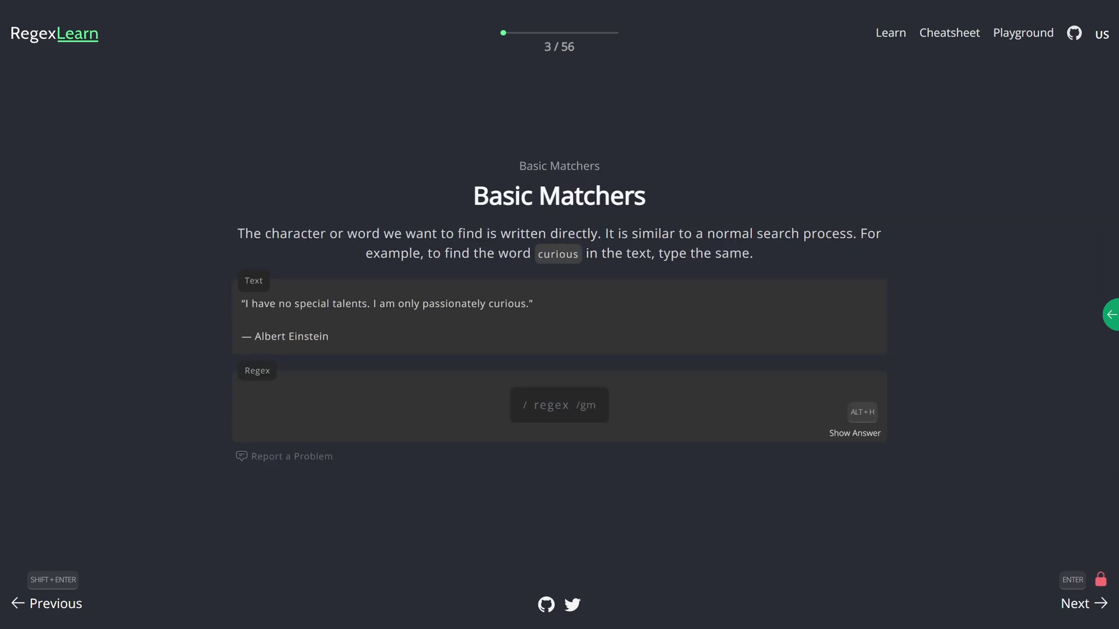
type("curious")
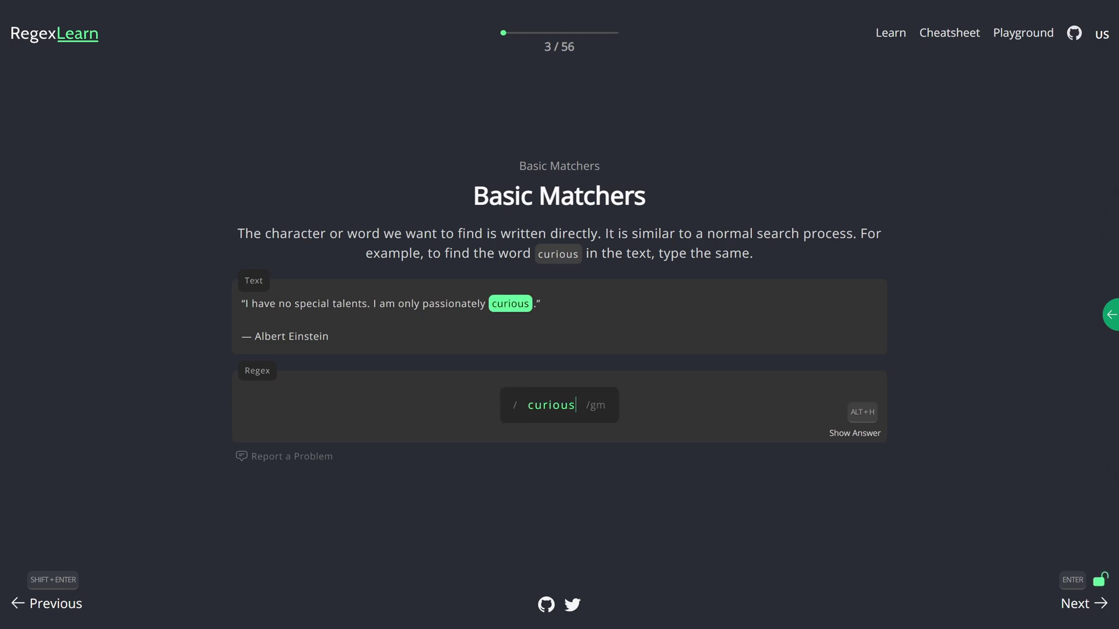
key("Return")
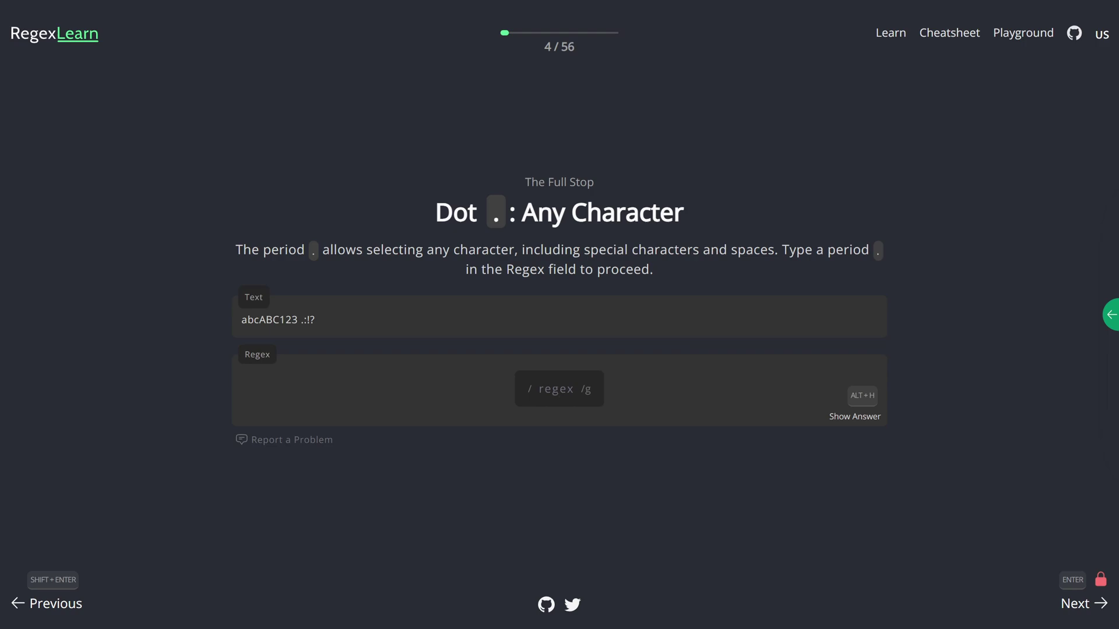
type(".")
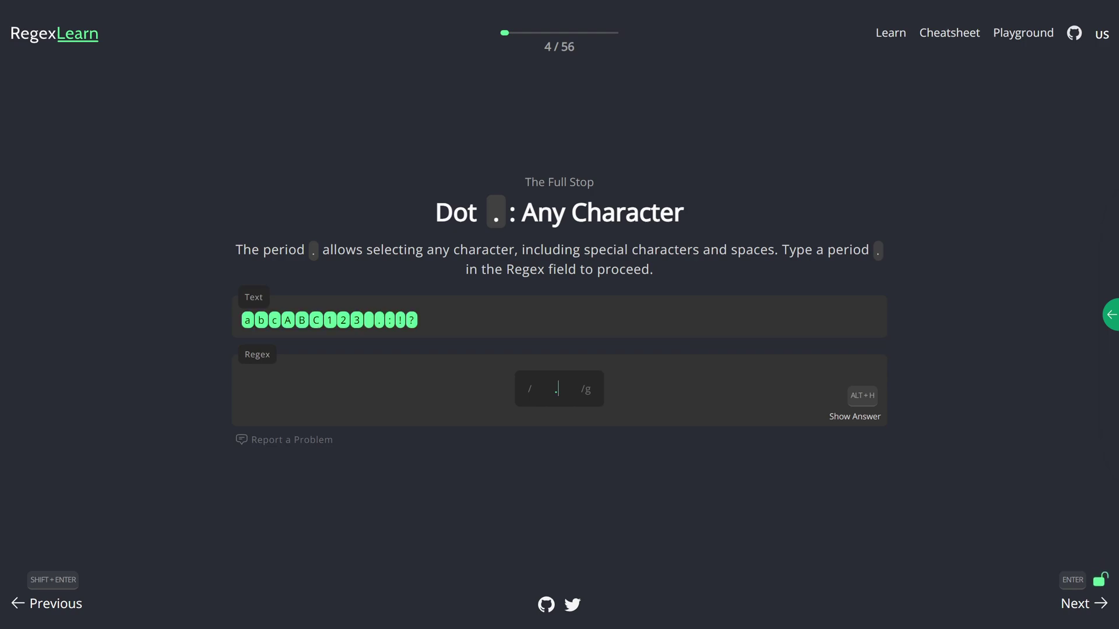
key("Return")
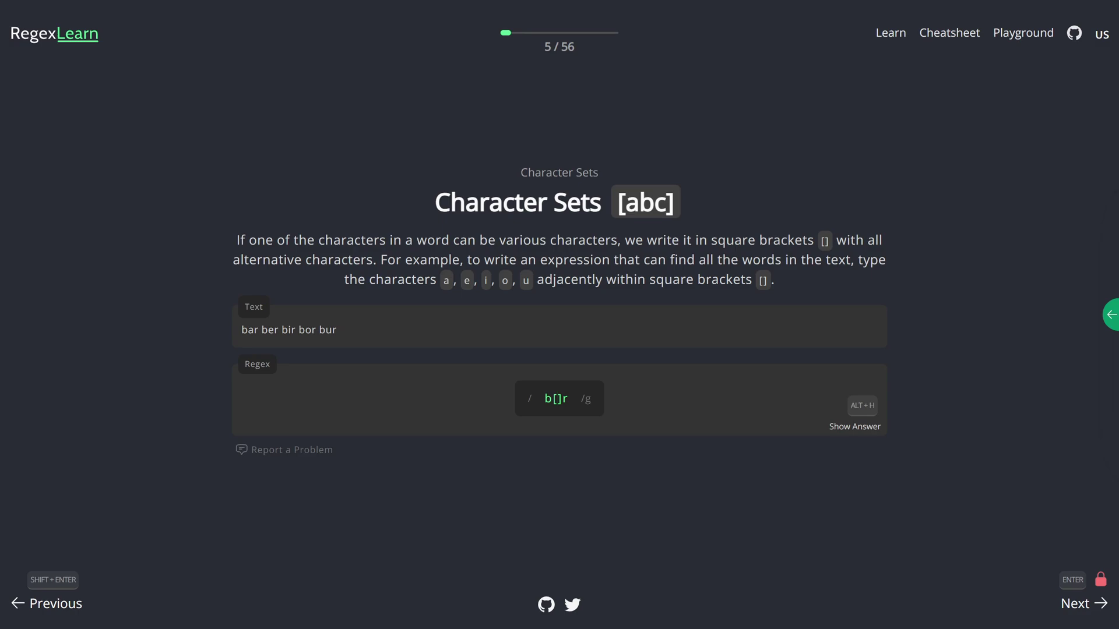
type("aeiou")
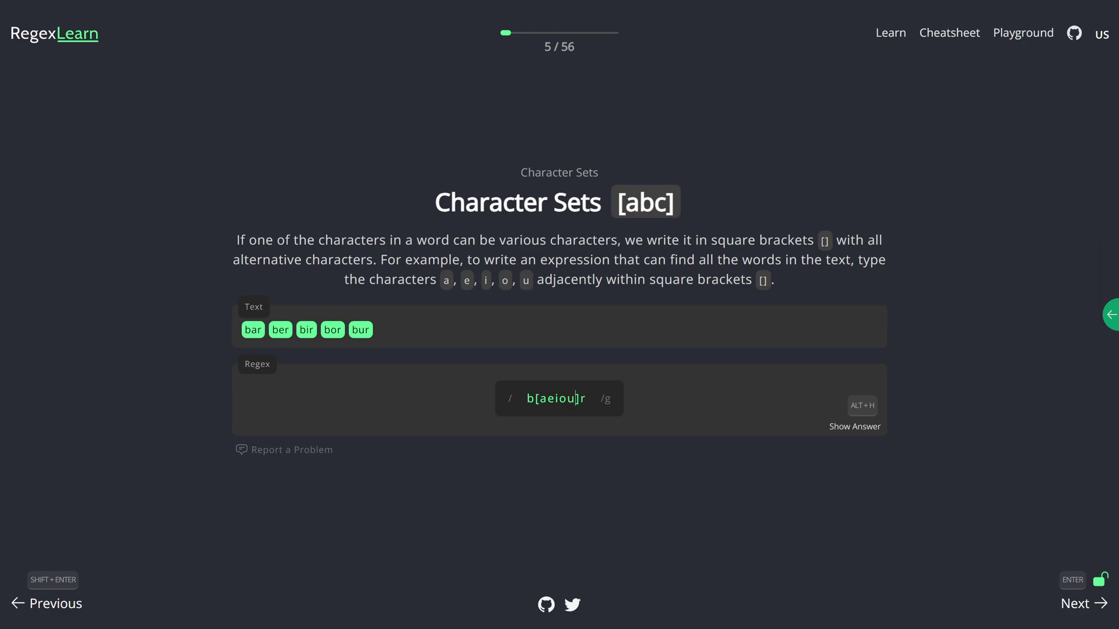
Solve the character set, negated set, [e-o] and [3-6] lessons, reaching Practice.
key("Return")
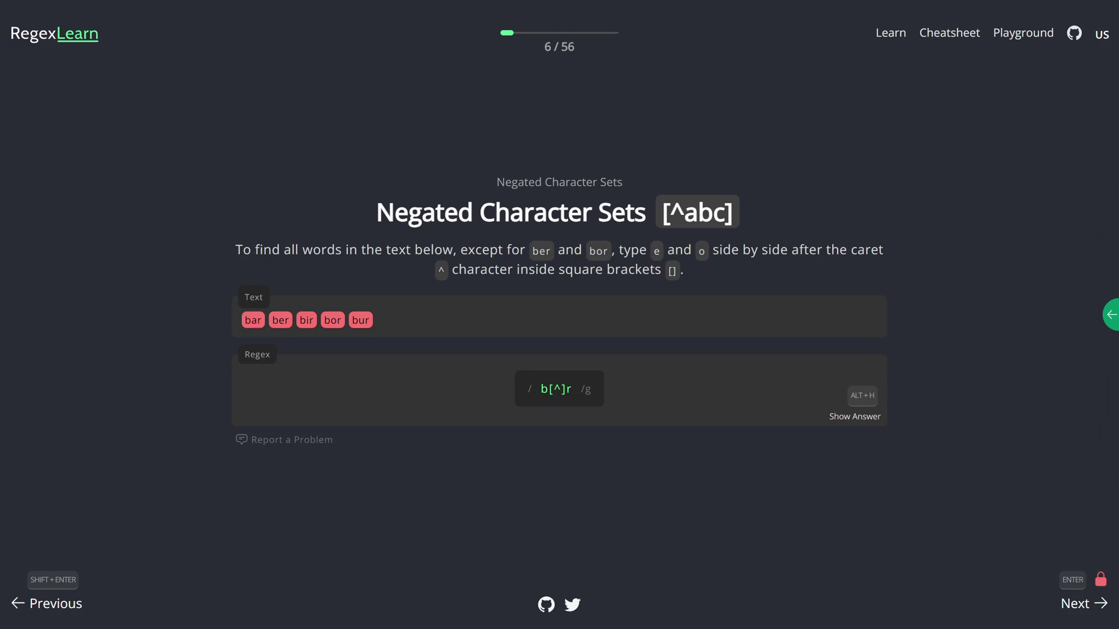
type("eo")
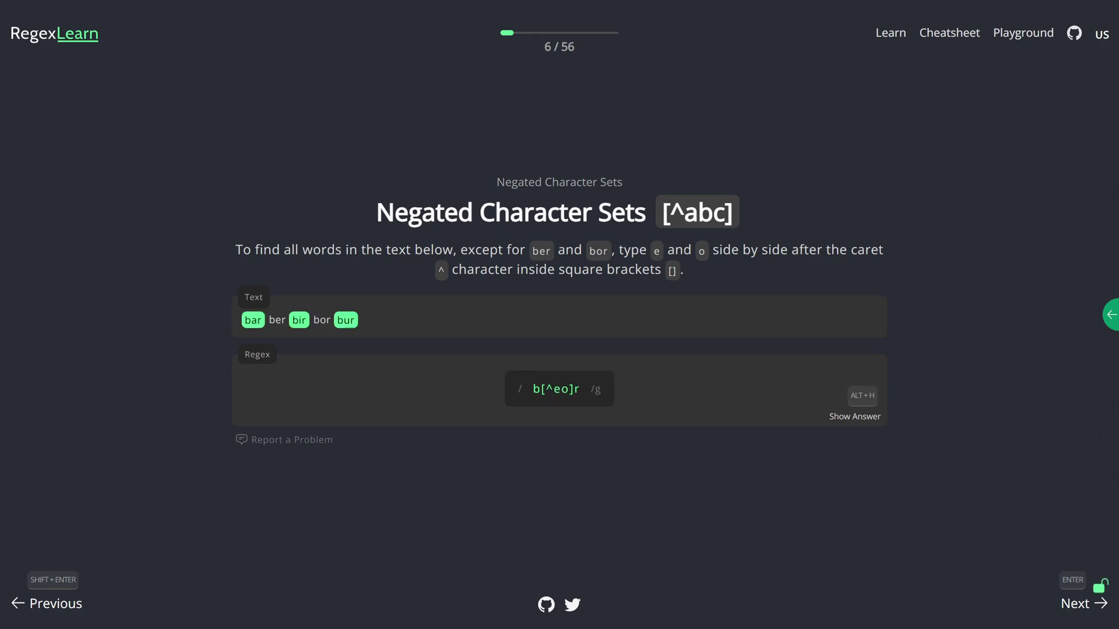
key("Return")
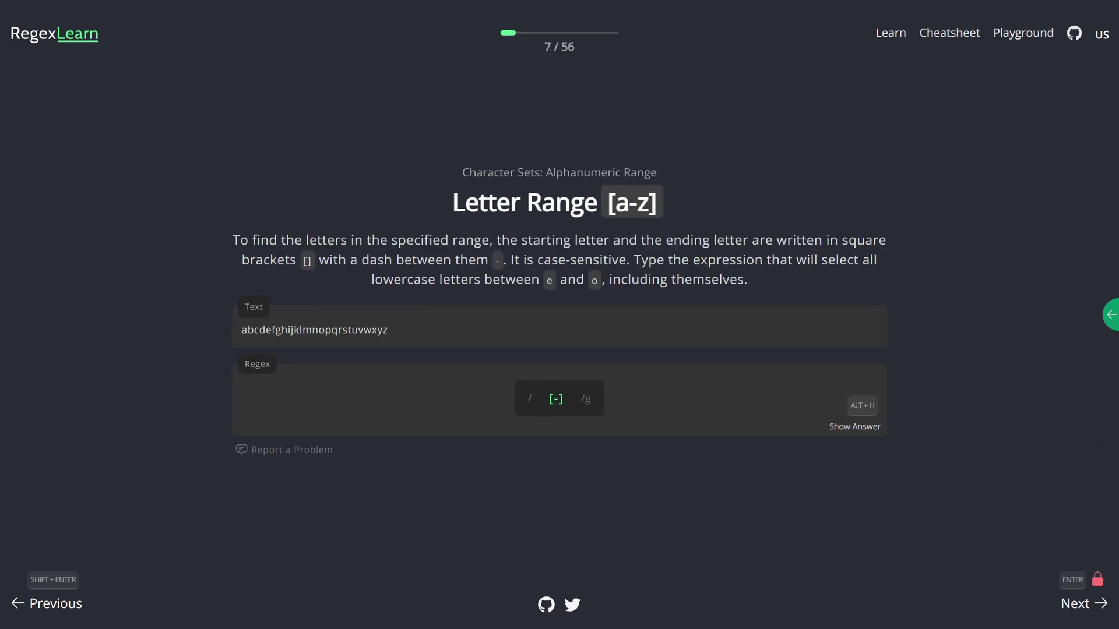
type("az")
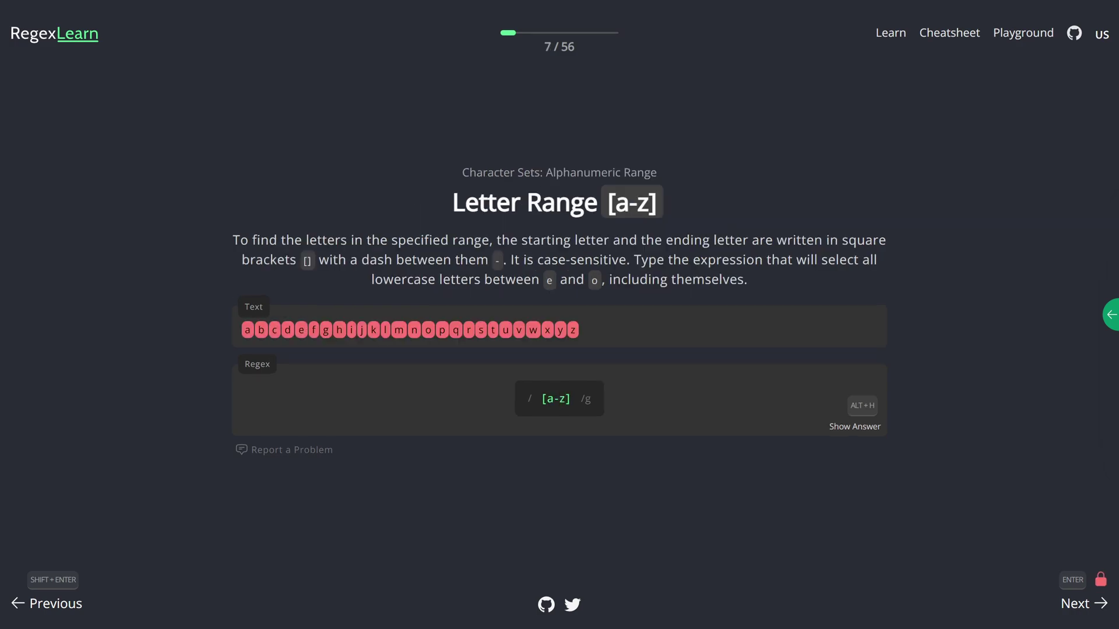
key("BackSpace")
type("o")
key("Delete")
type("e")
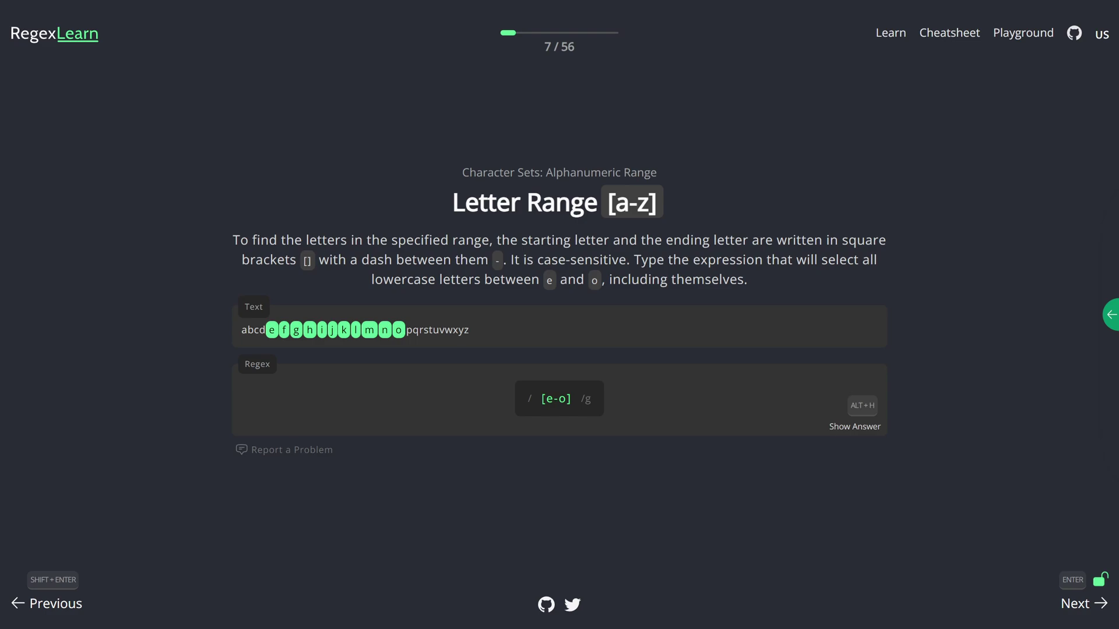
key("Return")
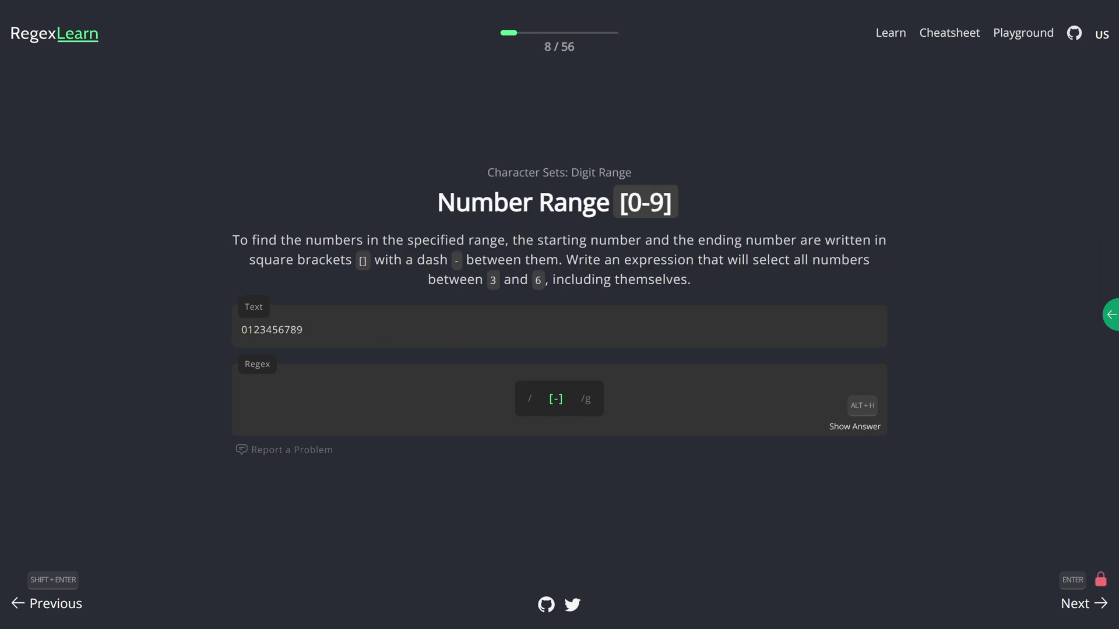
type("36")
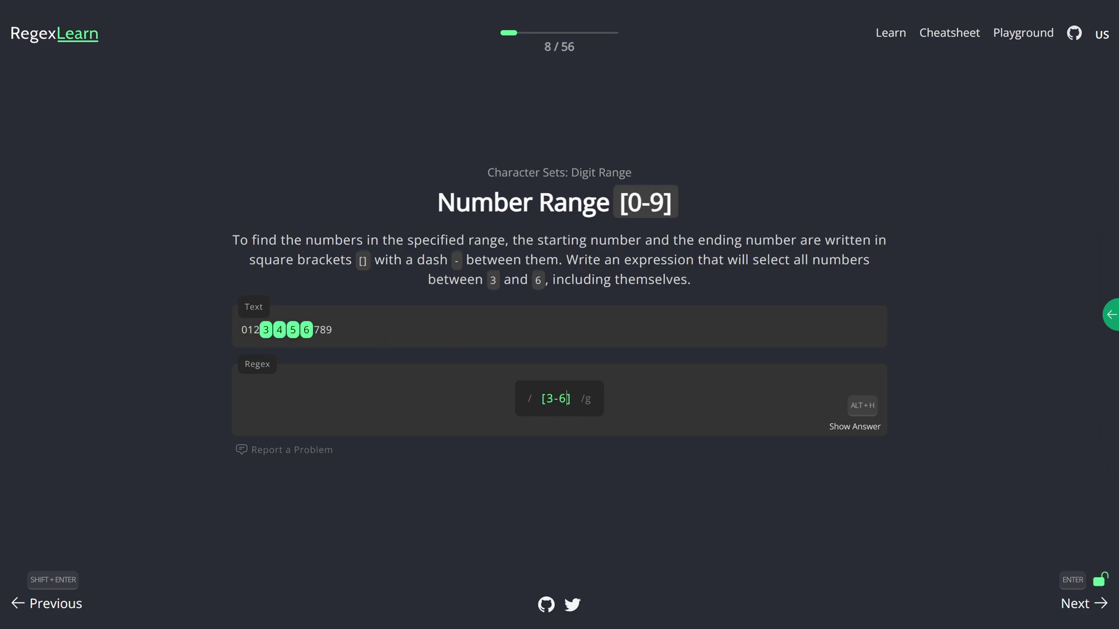
key("Return")
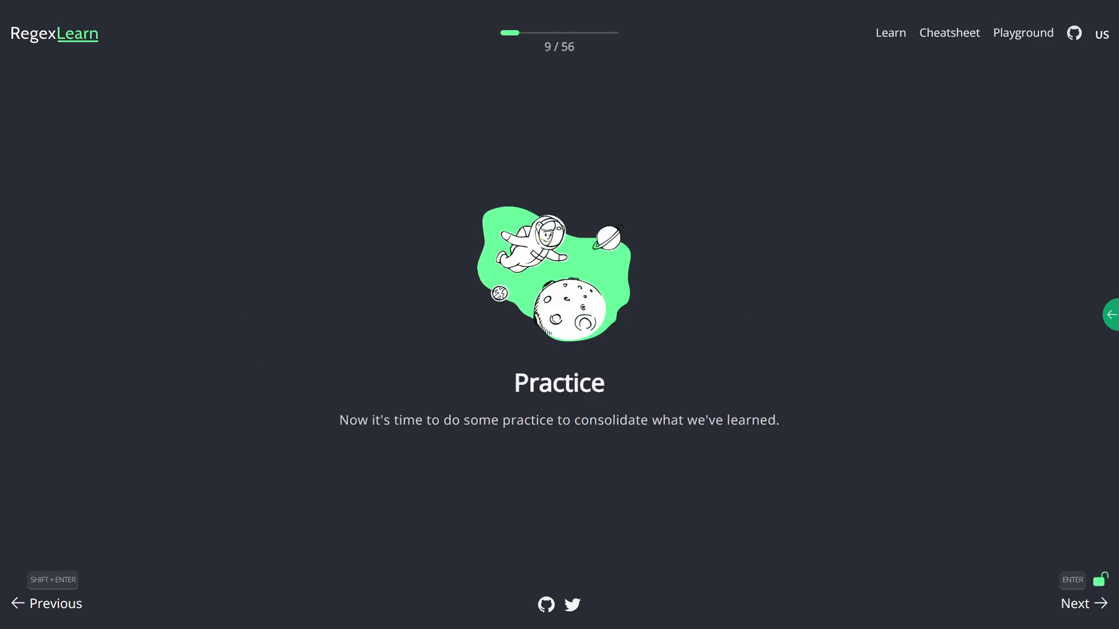
Begin the practice exercises from the step 9 Practice introduction.
key("Return")
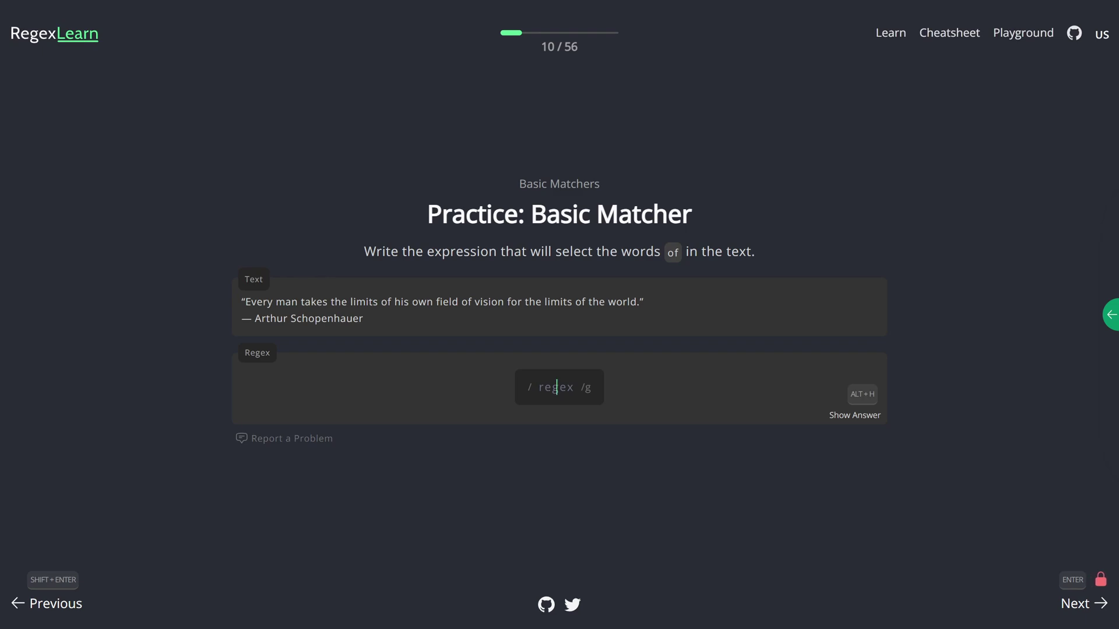
type("of")
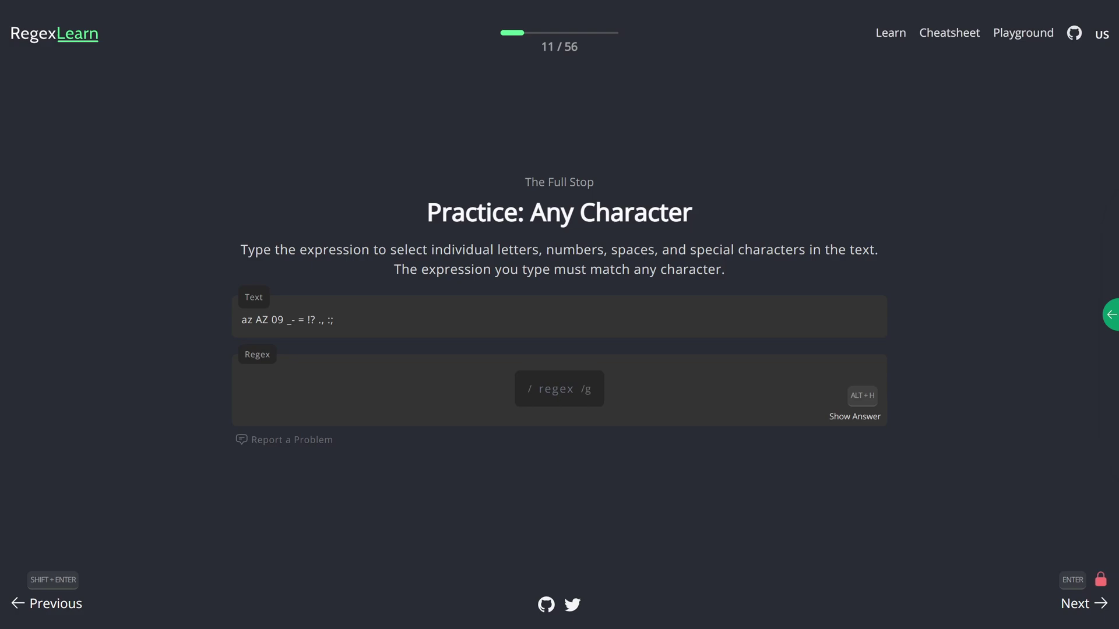
type(".")
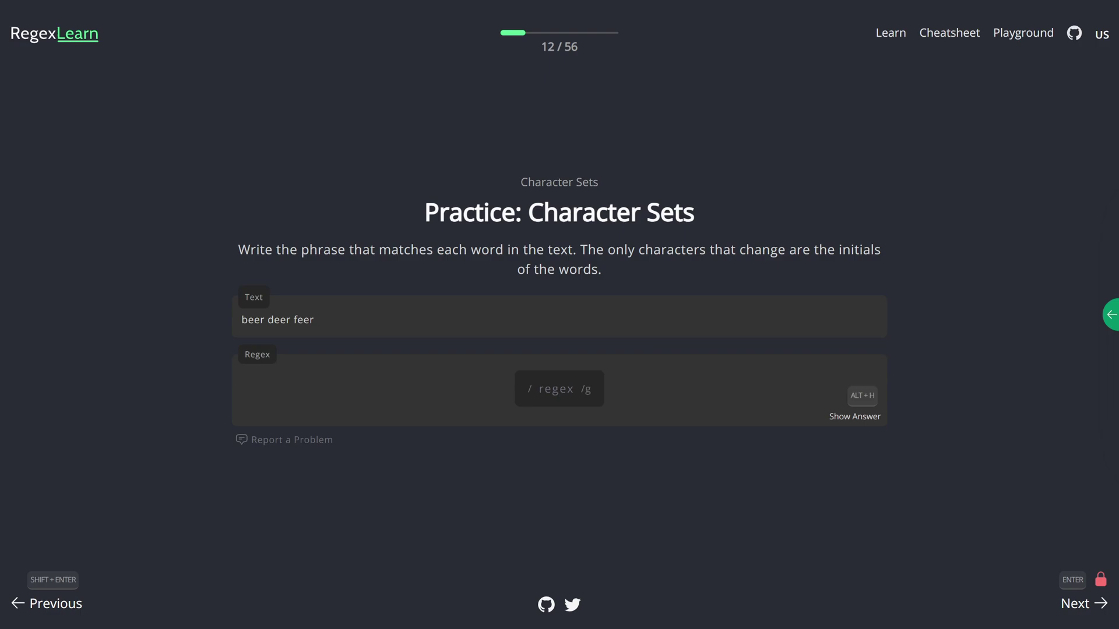
type("[bdf]eer")
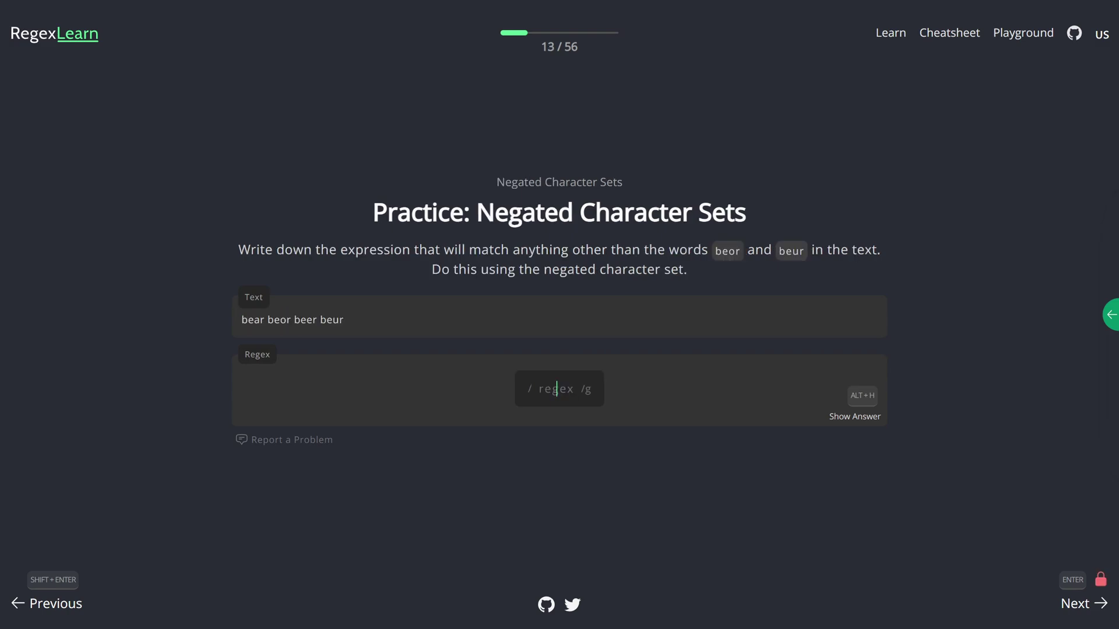
type("be[^ou]r")
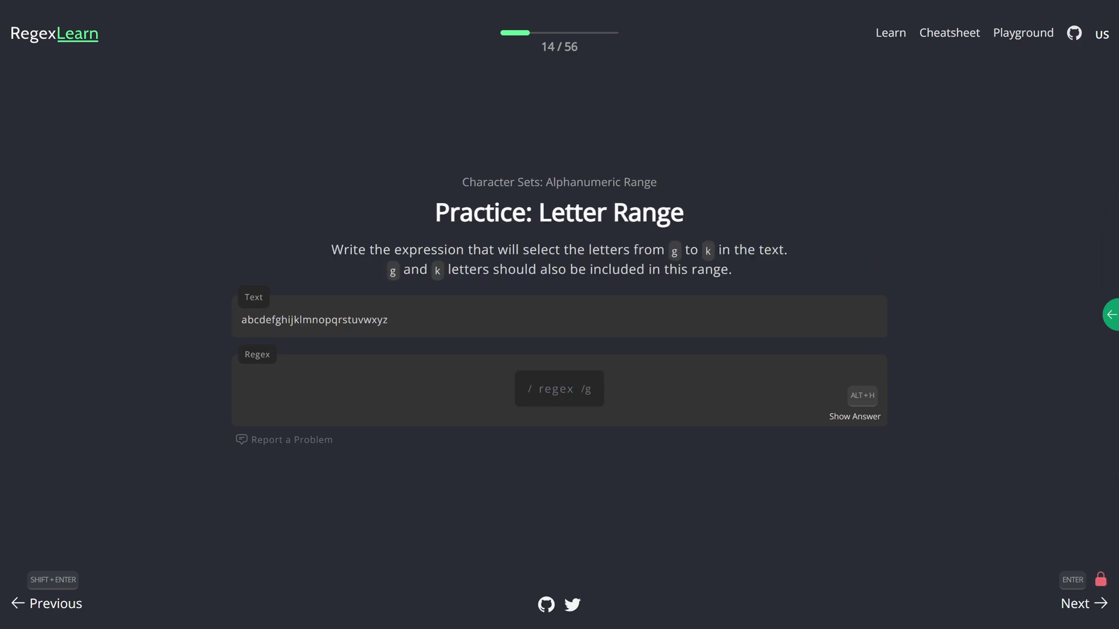
type("[g-k]")
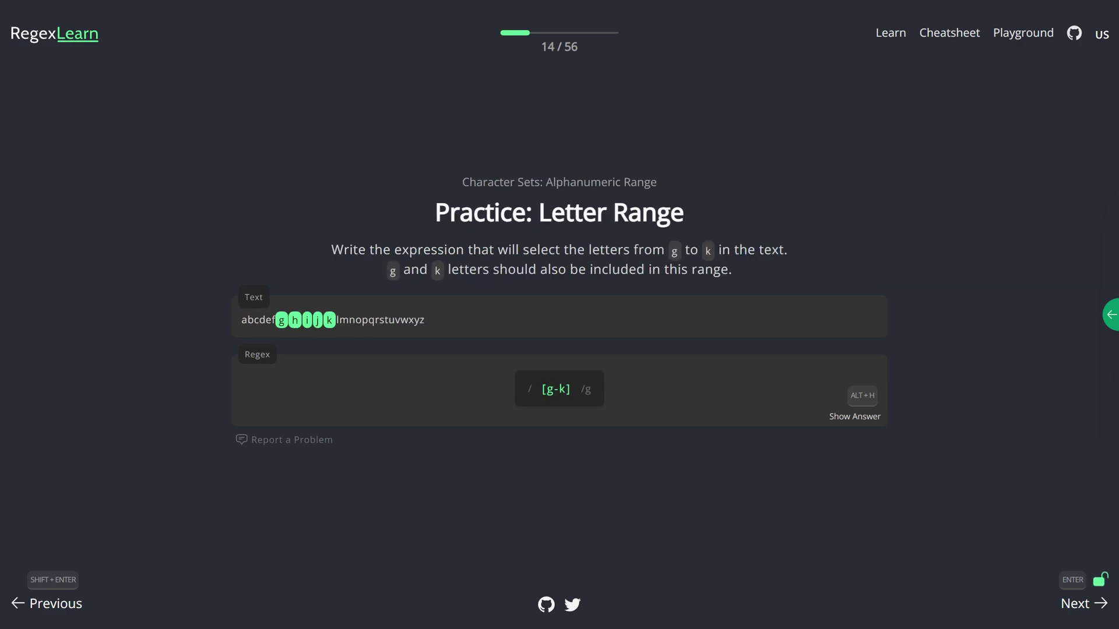
type("[2-7]")
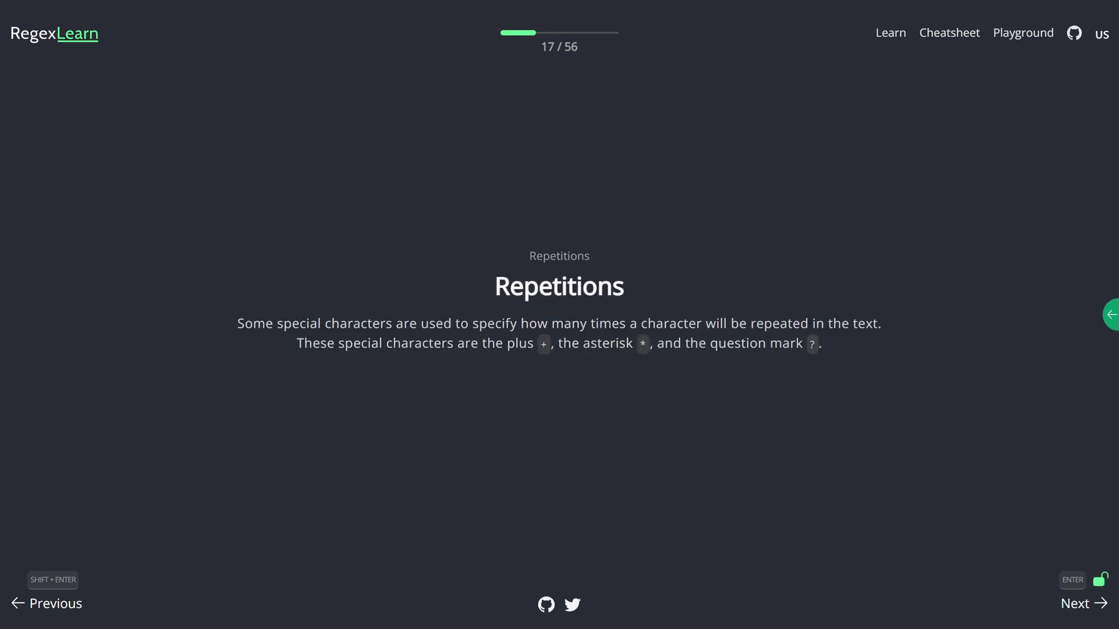
Add * and + to the regex in the Asterisk and Plus Sign lessons.
key("Return")
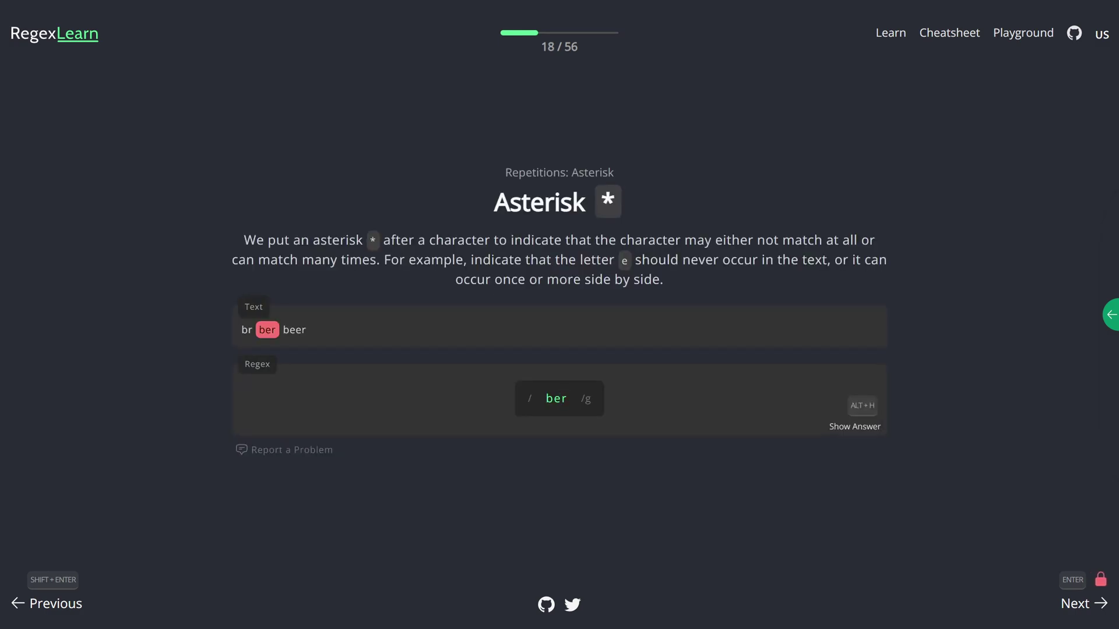
type("*")
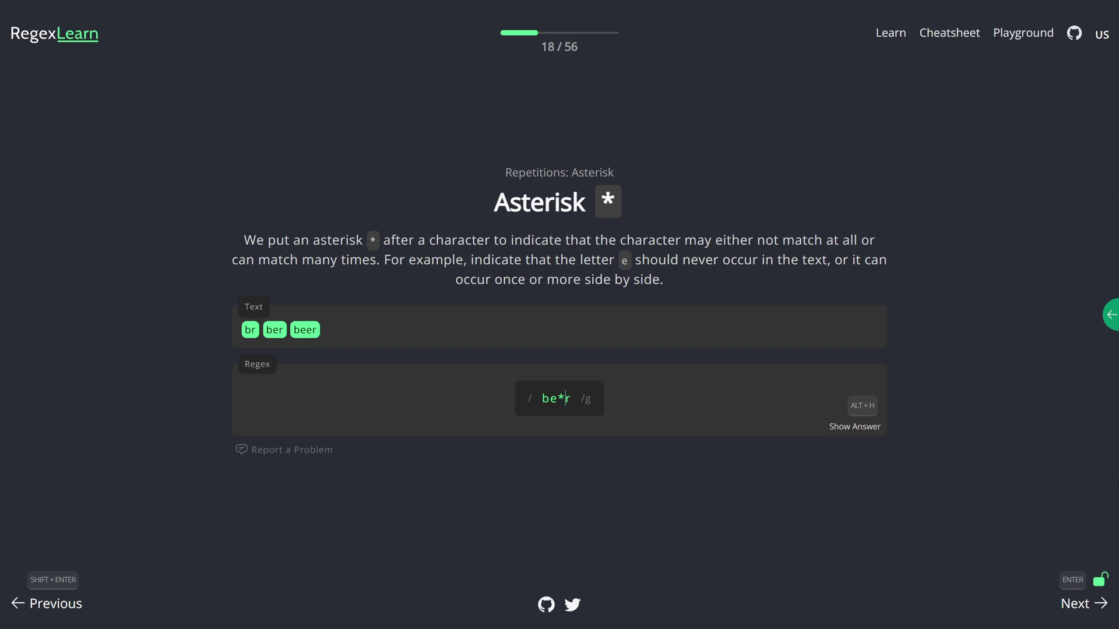
key("Return")
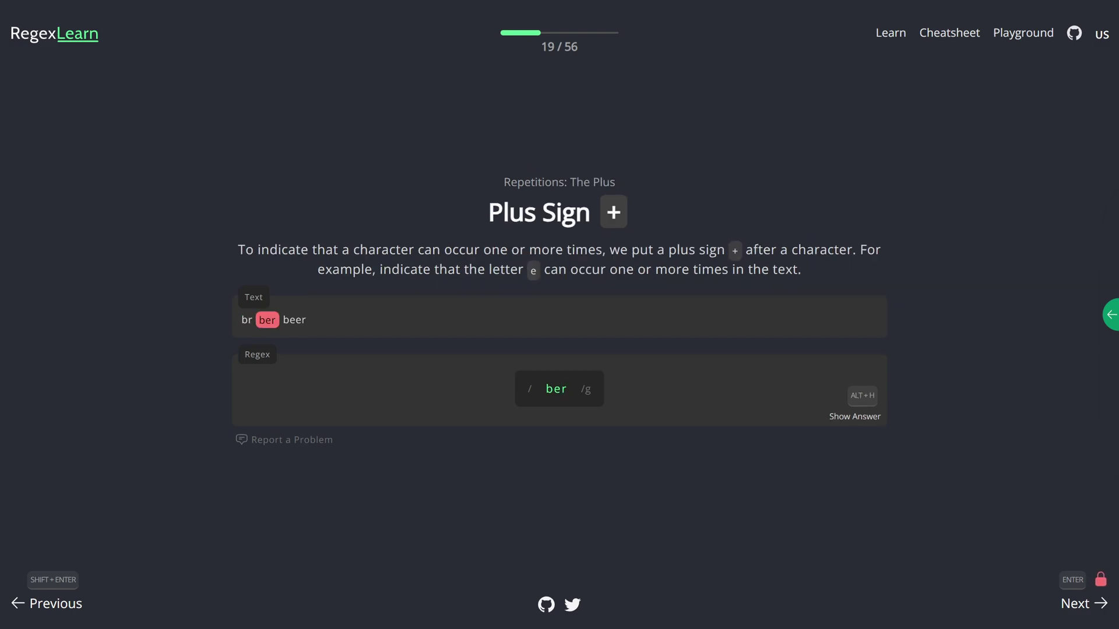
key("Left")
type("+")
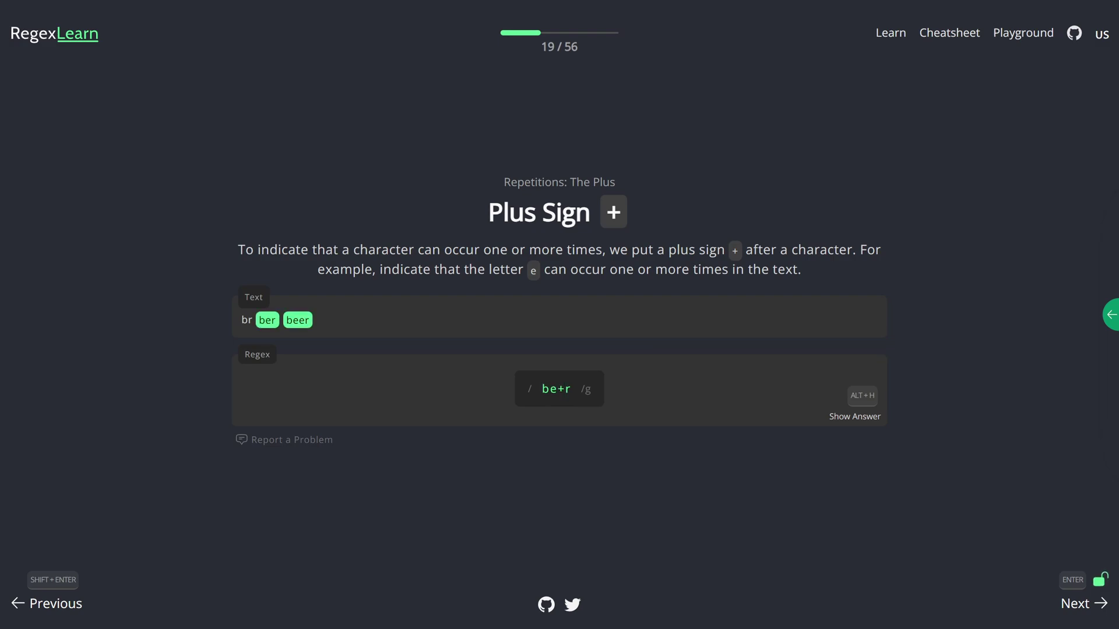
key("Return")
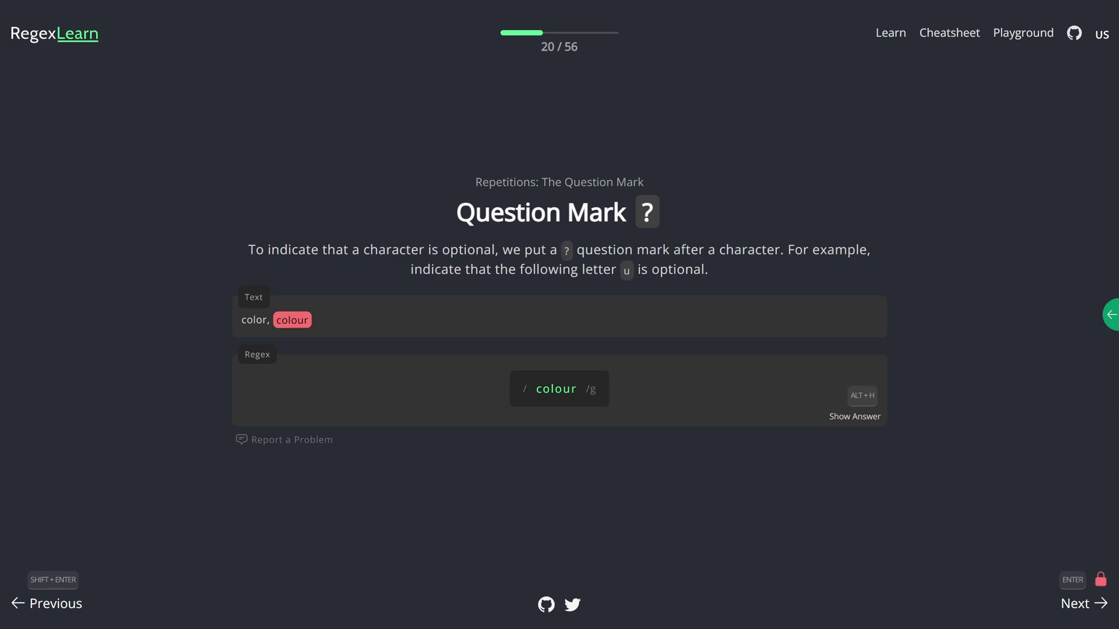
type("?")
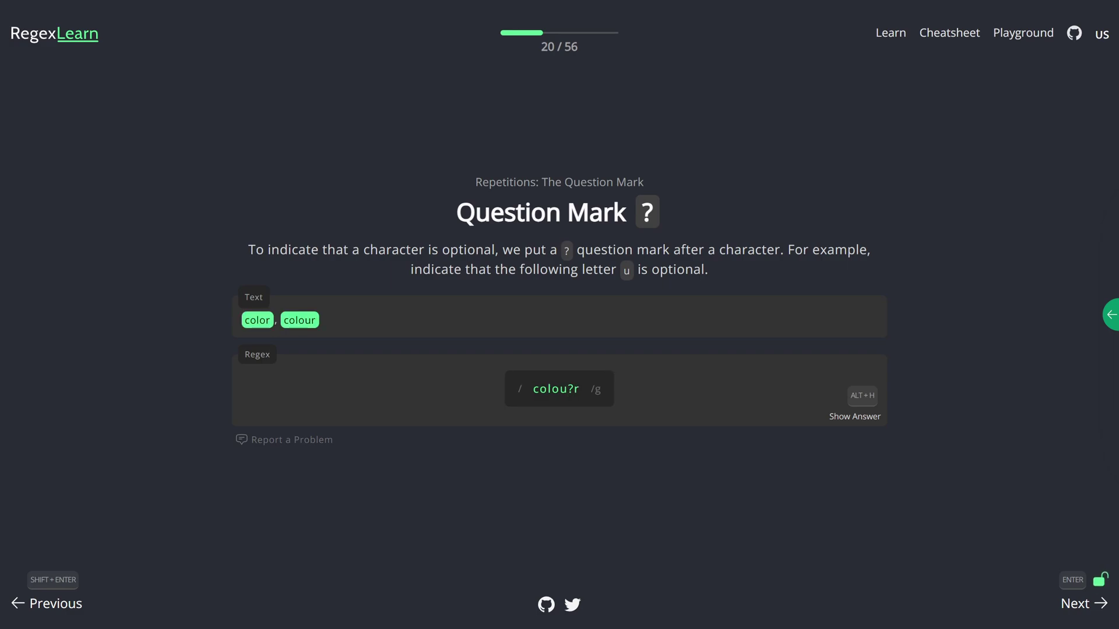
Solve the Question Mark and Curly Braces lessons with ?, {2}, {3,} and {1,3}.
key("Return")
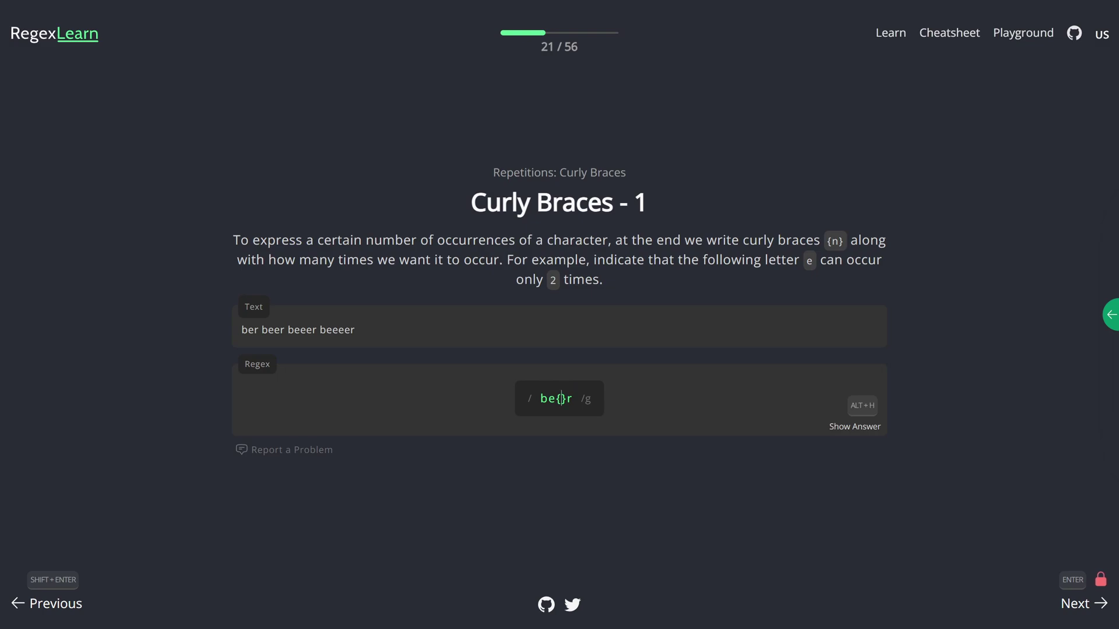
type("2")
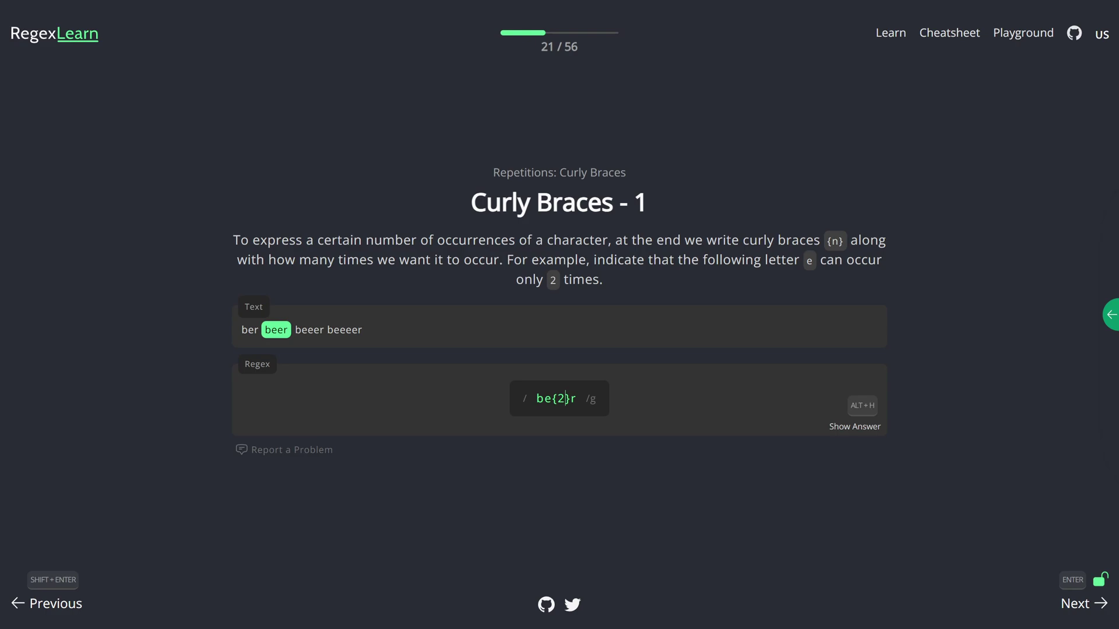
key("Return")
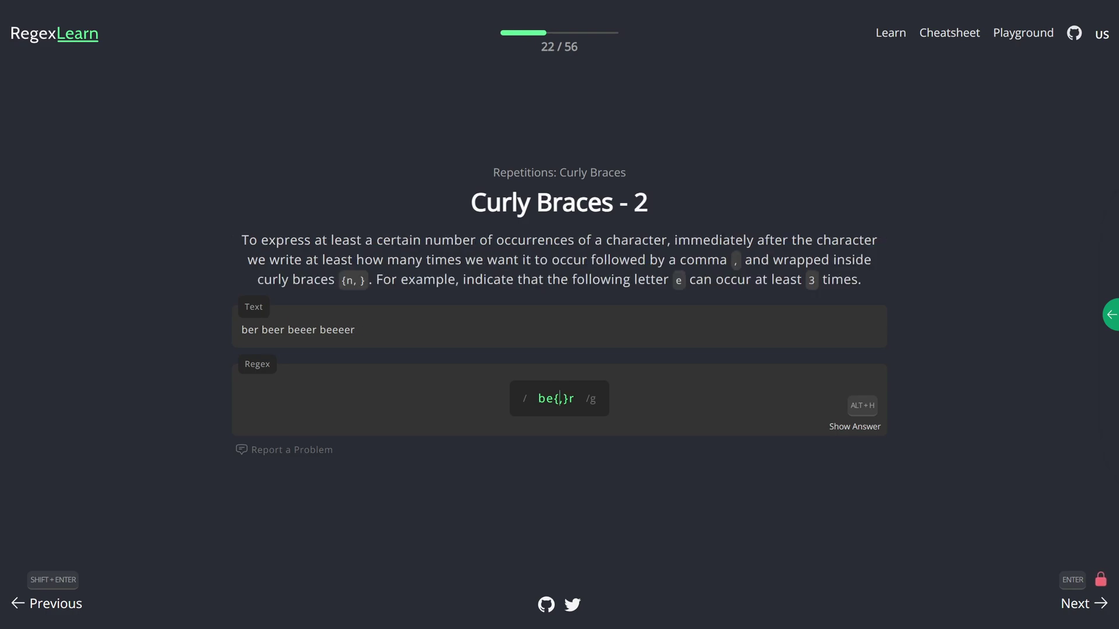
type("3")
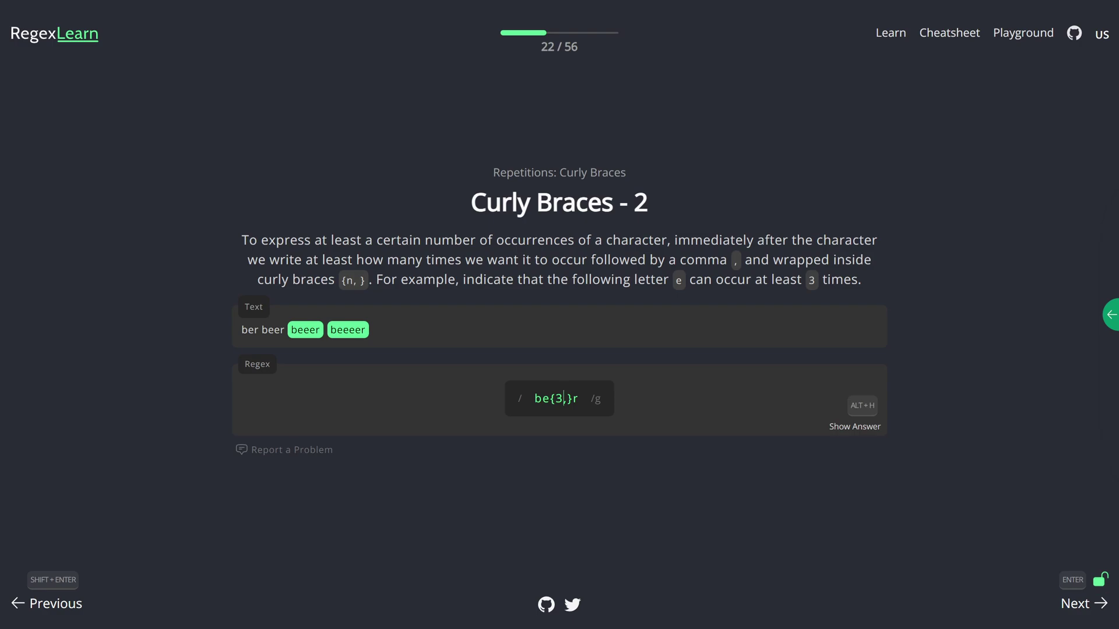
key("Return")
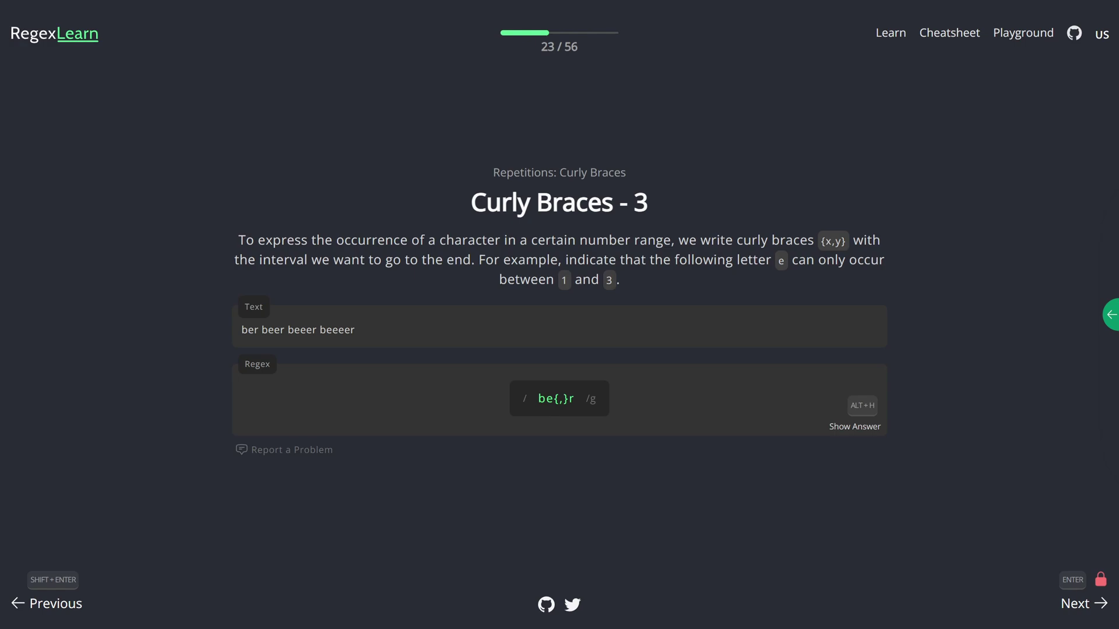
type("1")
key("Right")
type("3")
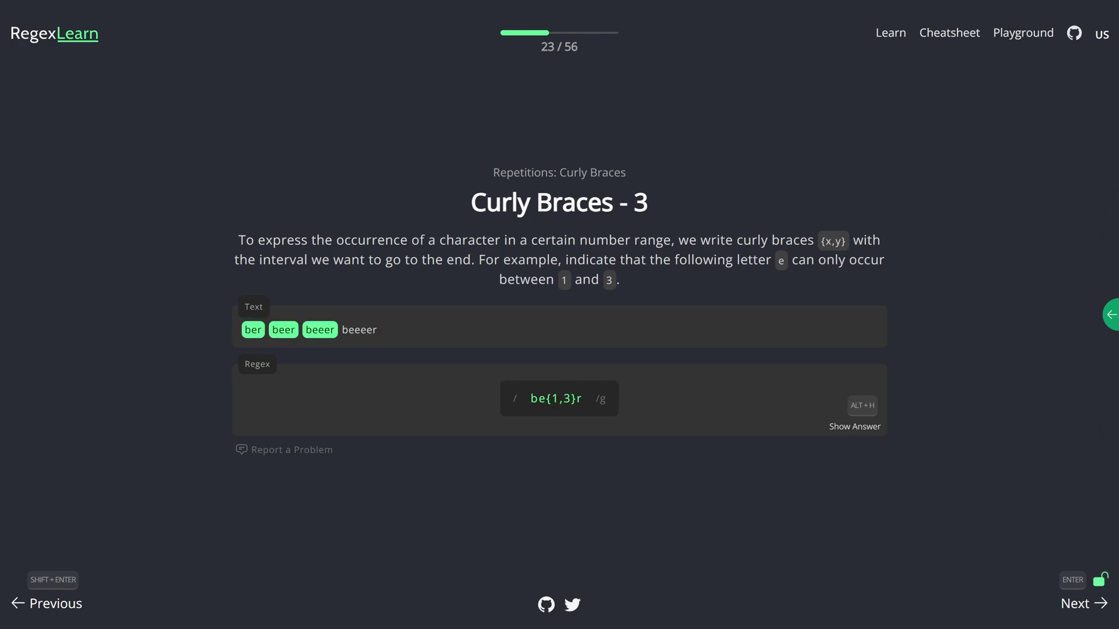
key("Return")
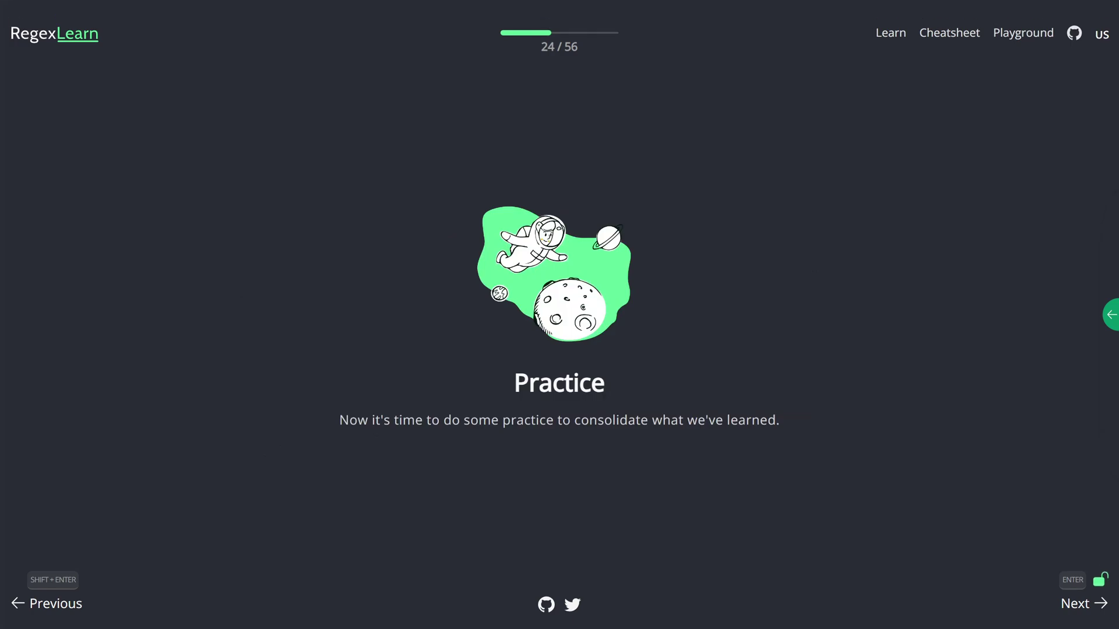
Solve the asterisk, plus and question-mark practices with de*p, de+p and an?
key("Return")
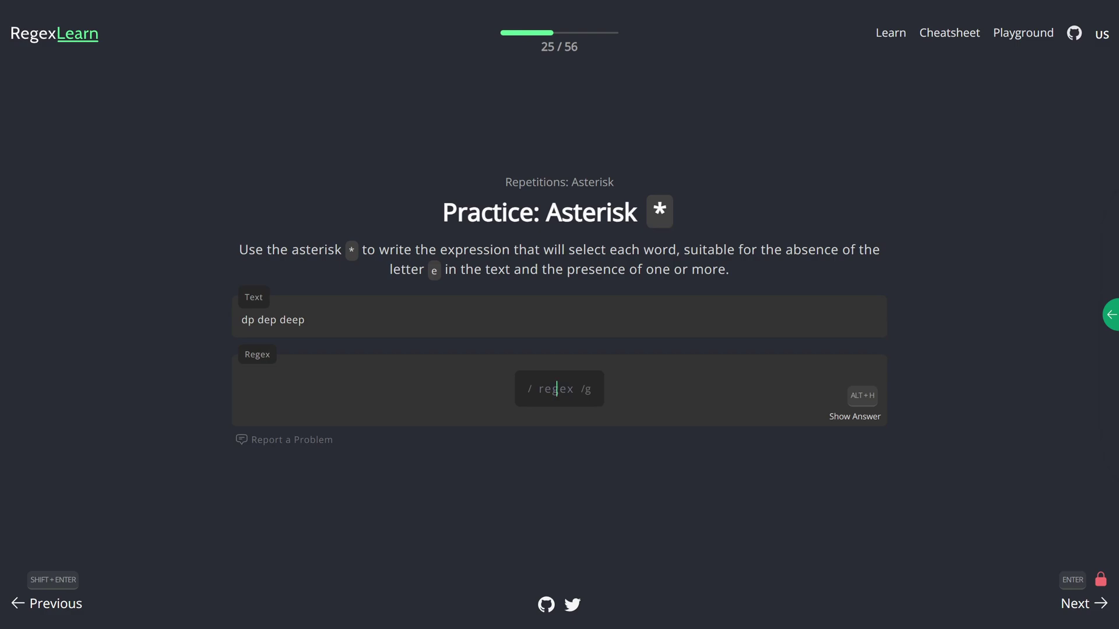
type("de*p")
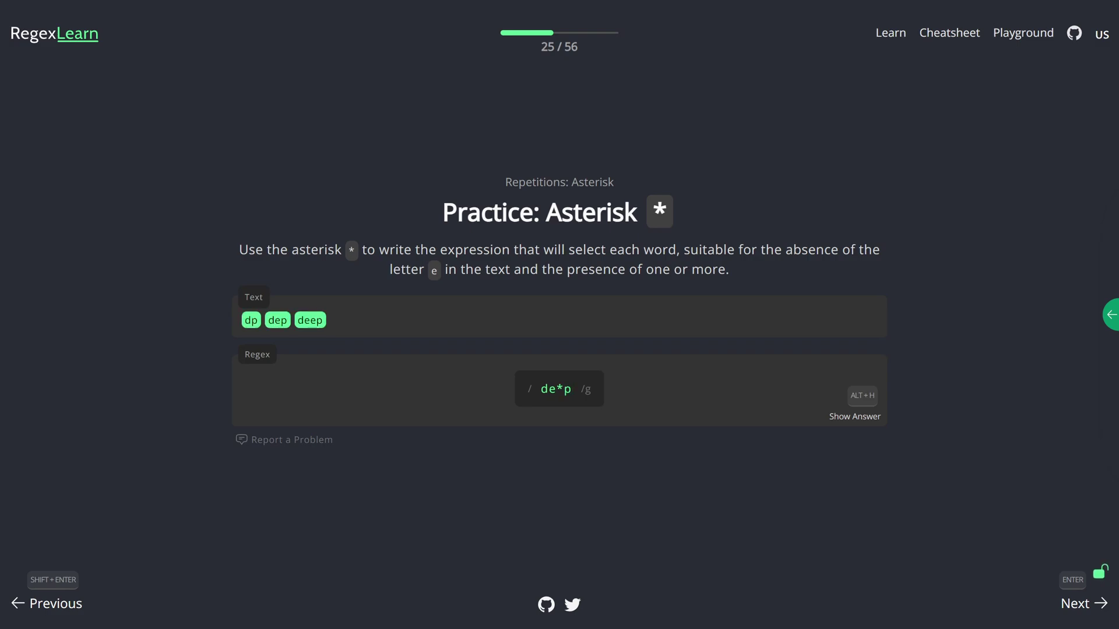
key("Return")
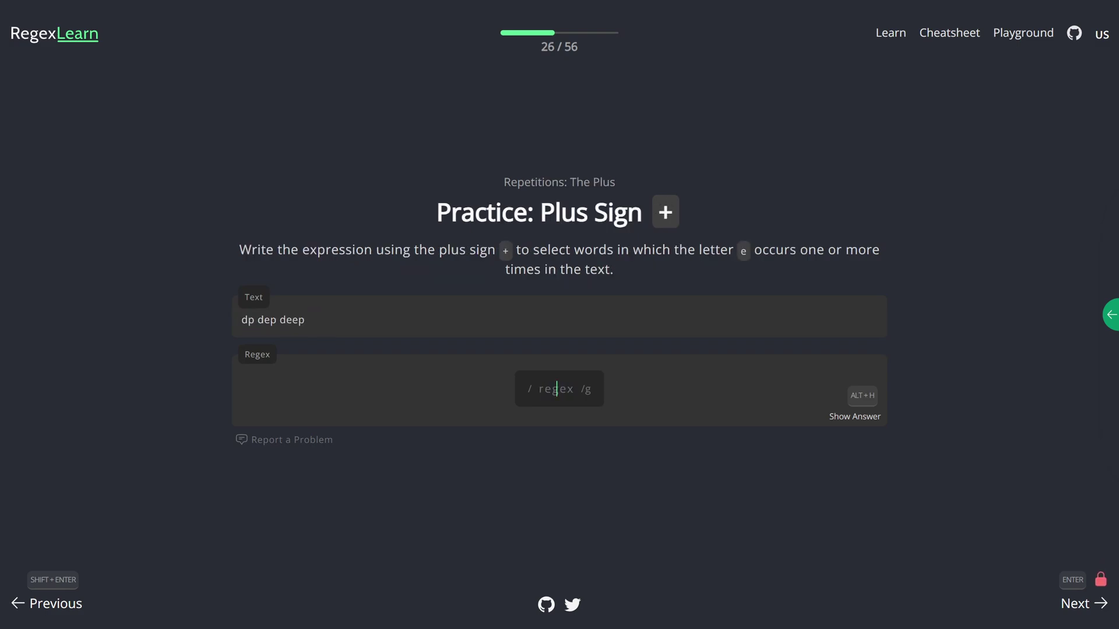
type("de+p")
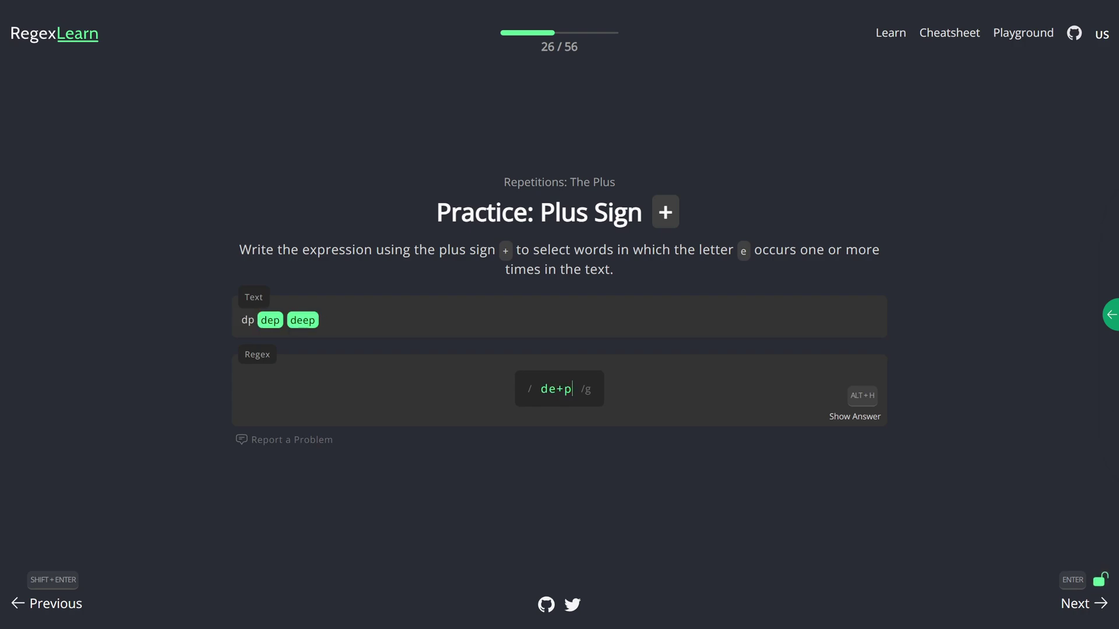
key("Return")
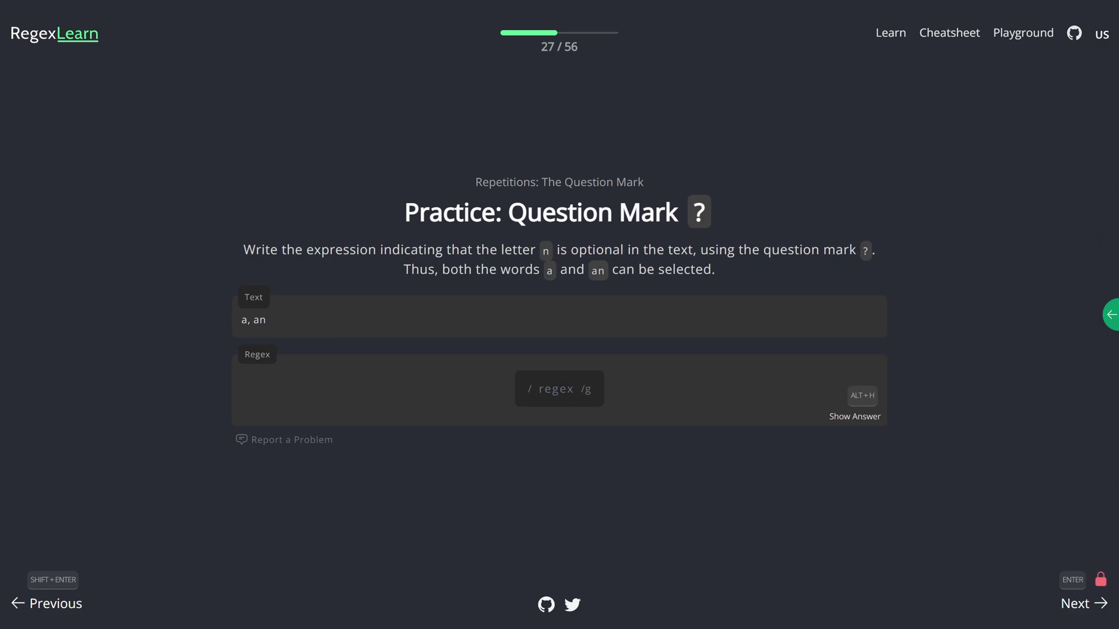
type("an?")
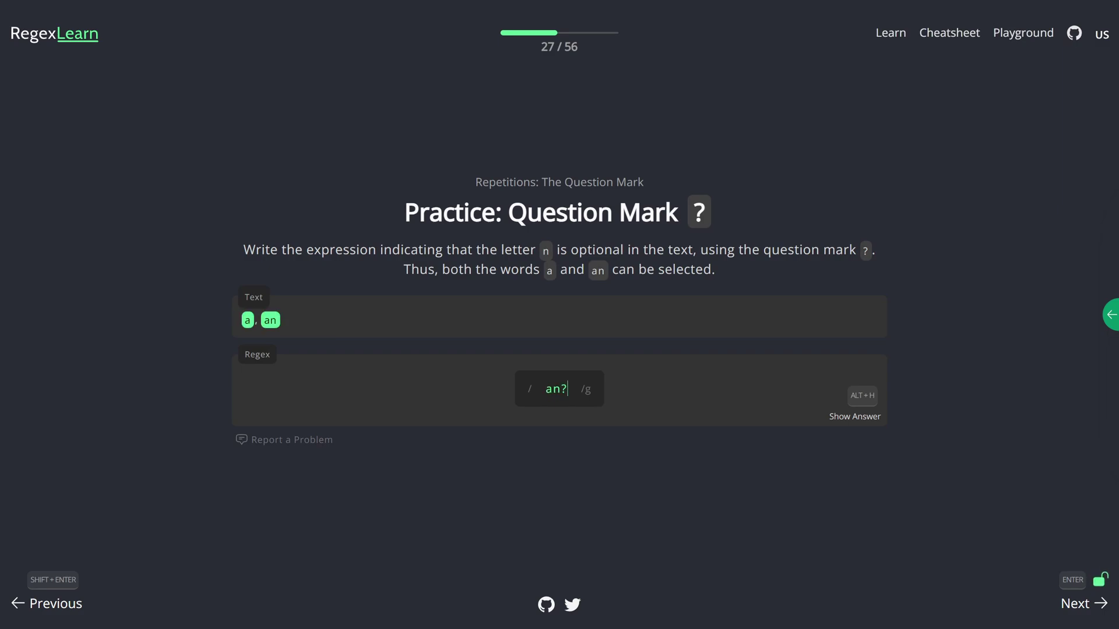
key("Return")
type("[0-9]")
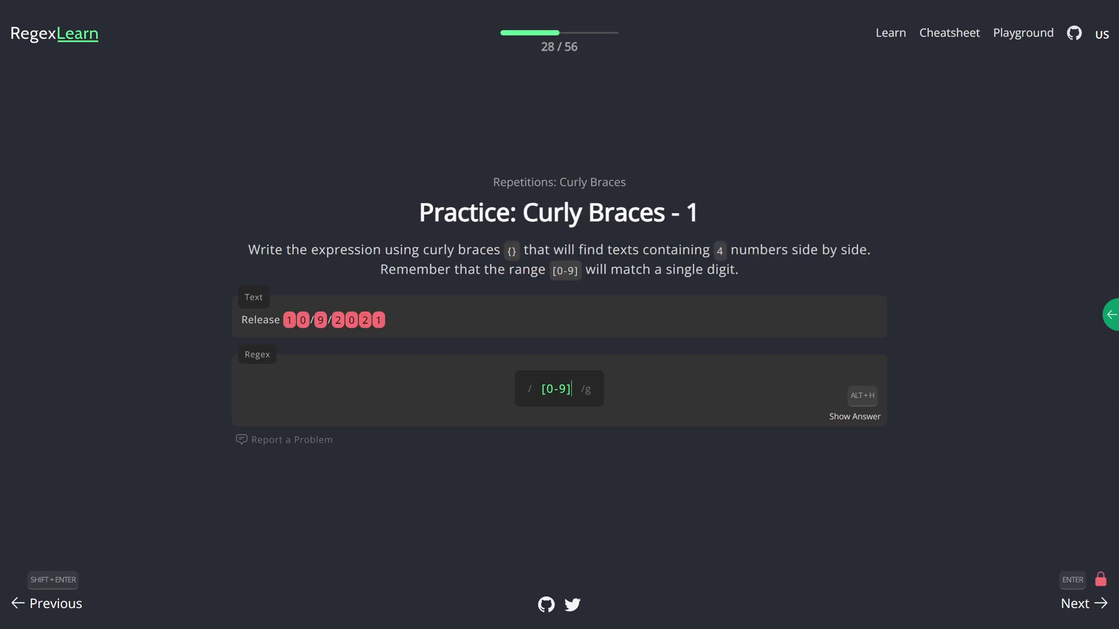
type("{4}")
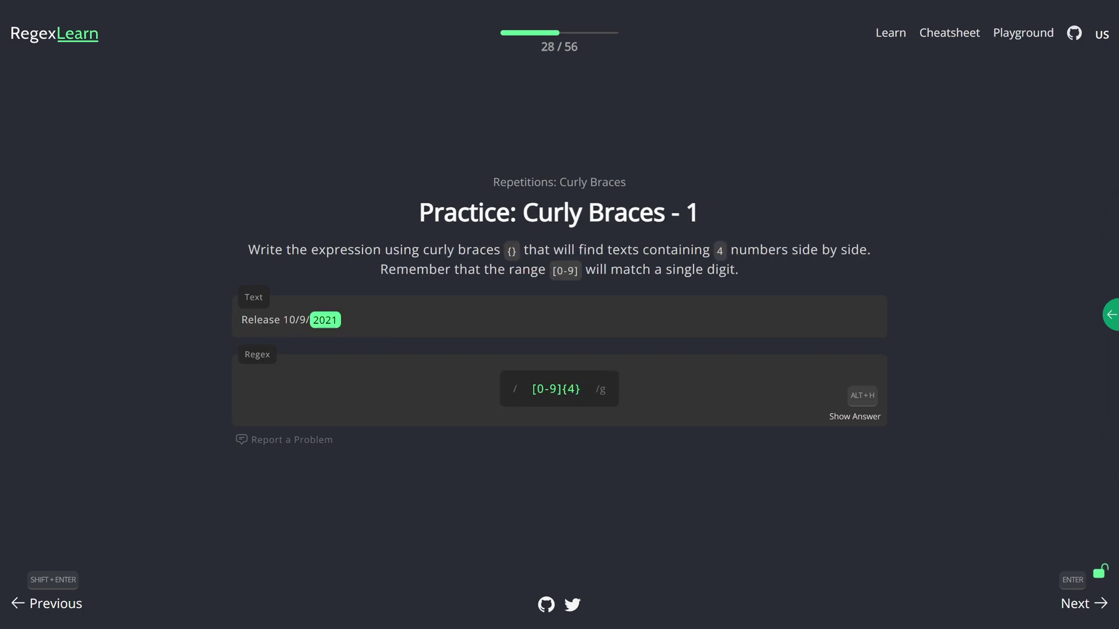
Solve the curly-brace practices with [0-9]{4}, [0-9]{2,} and [0-9]{1,4}.
key("Return")
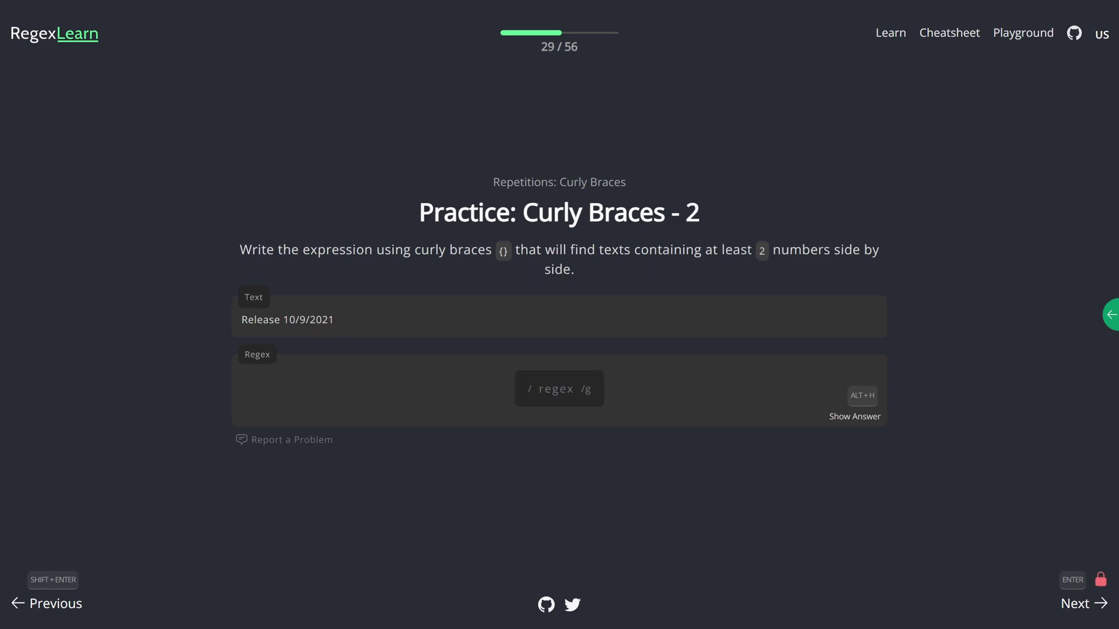
type("[0-9]{2}")
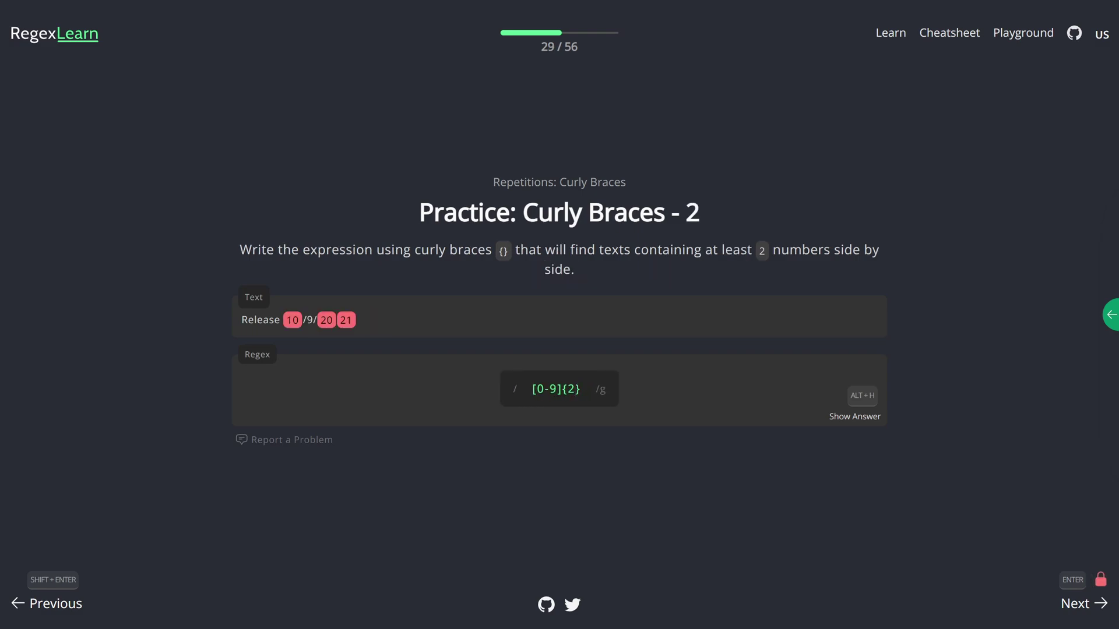
key("Left")
type(",")
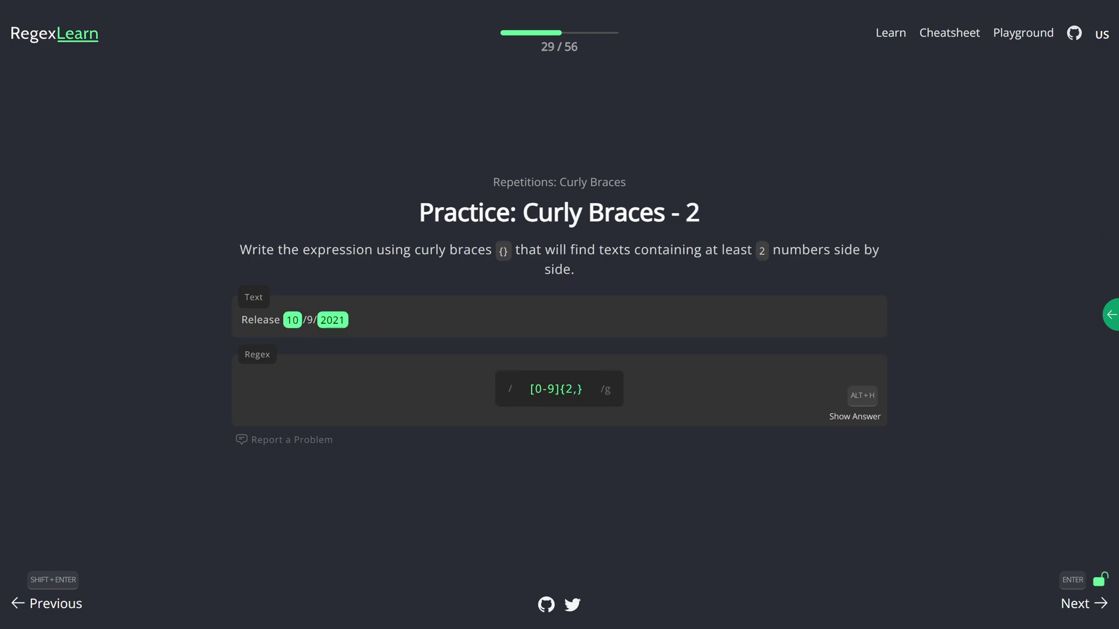
key("Return")
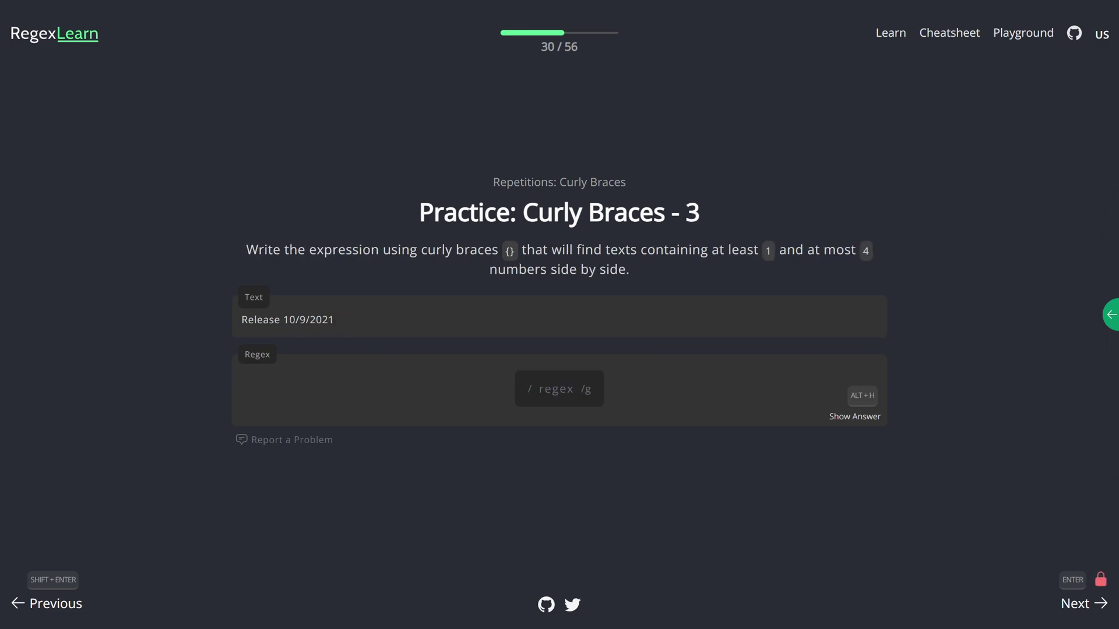
type("[0-9]{1,4}")
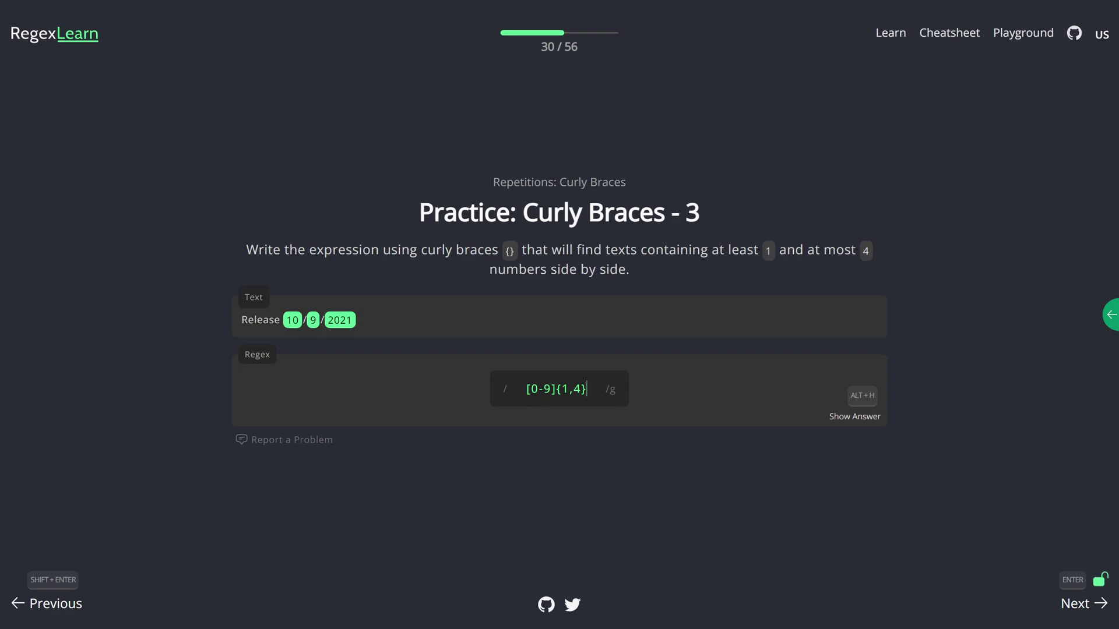
key("Return")
key("Return")
type("(h")
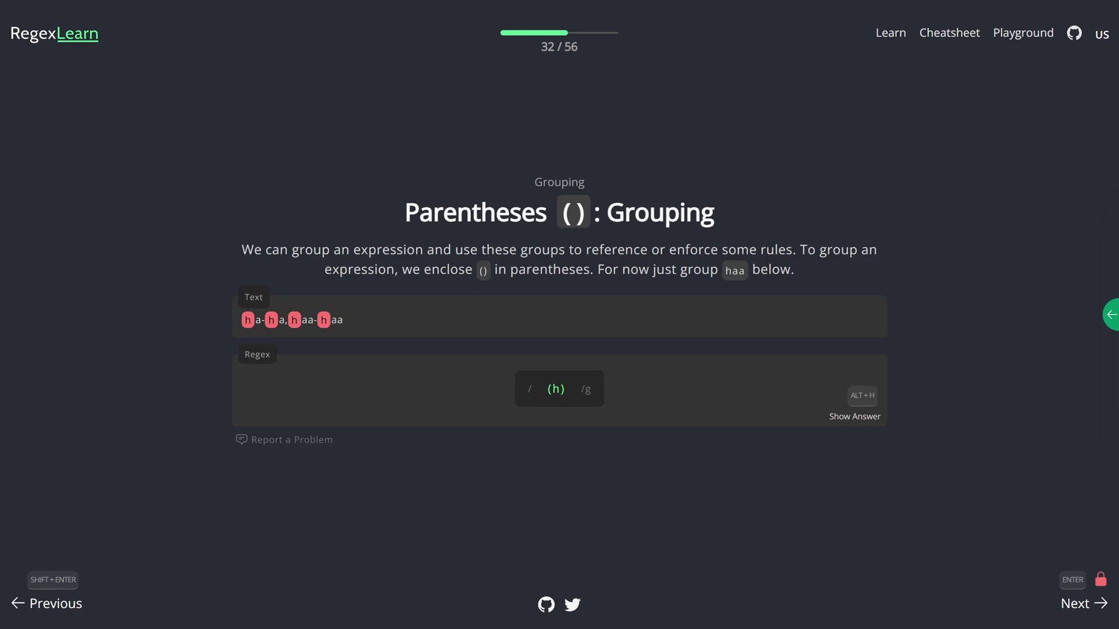
type("aa")
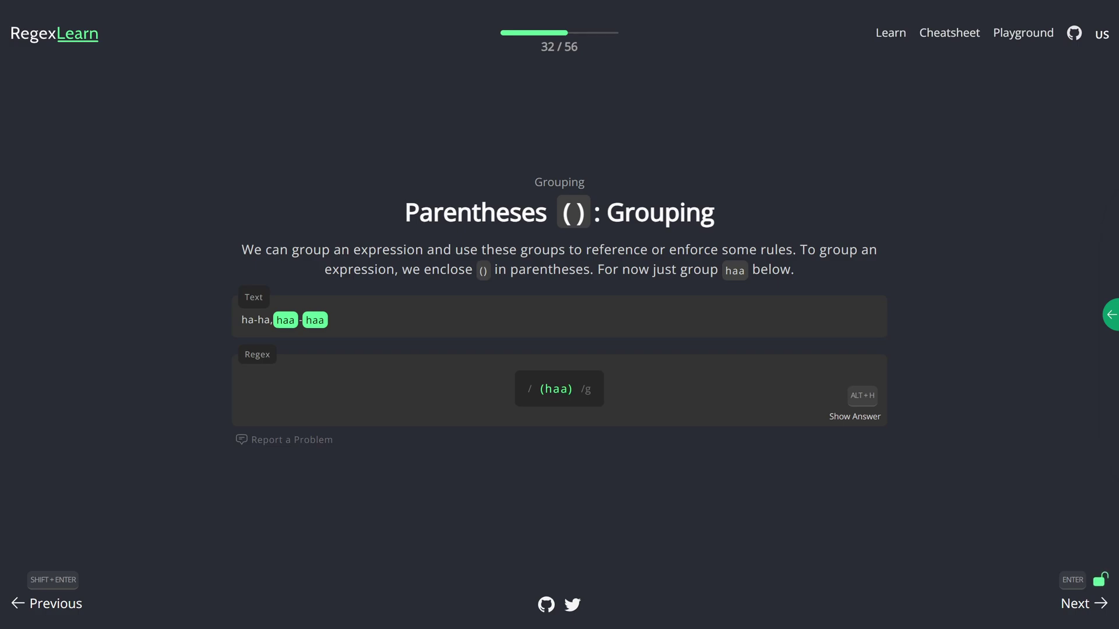
Complete (haa), then append \2 and \1 in the group-reference lessons.
key("Return")
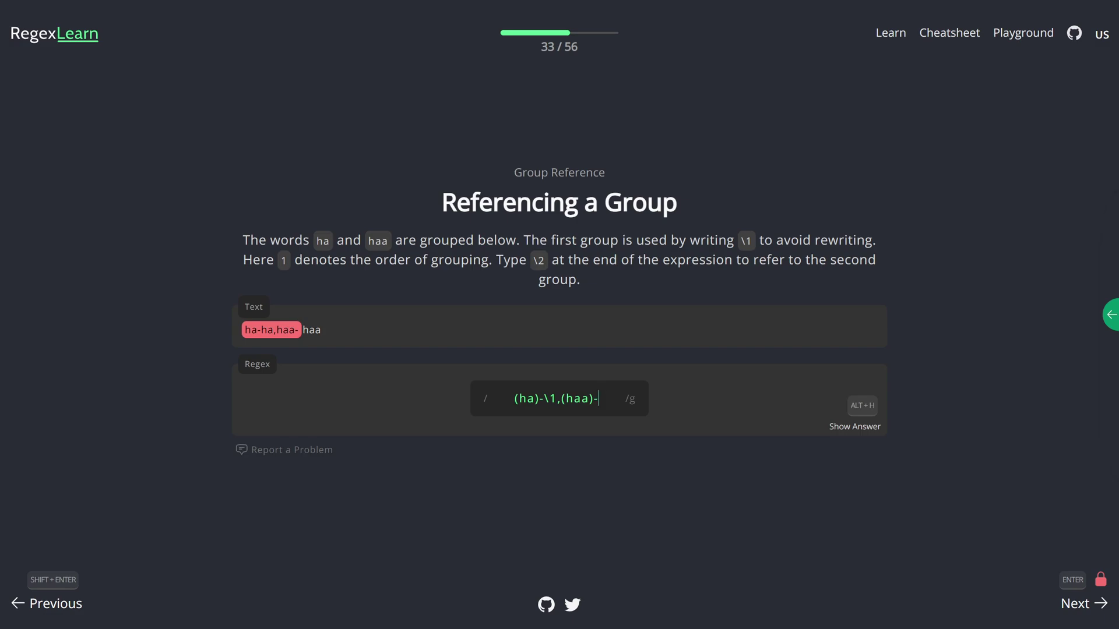
type("\\2")
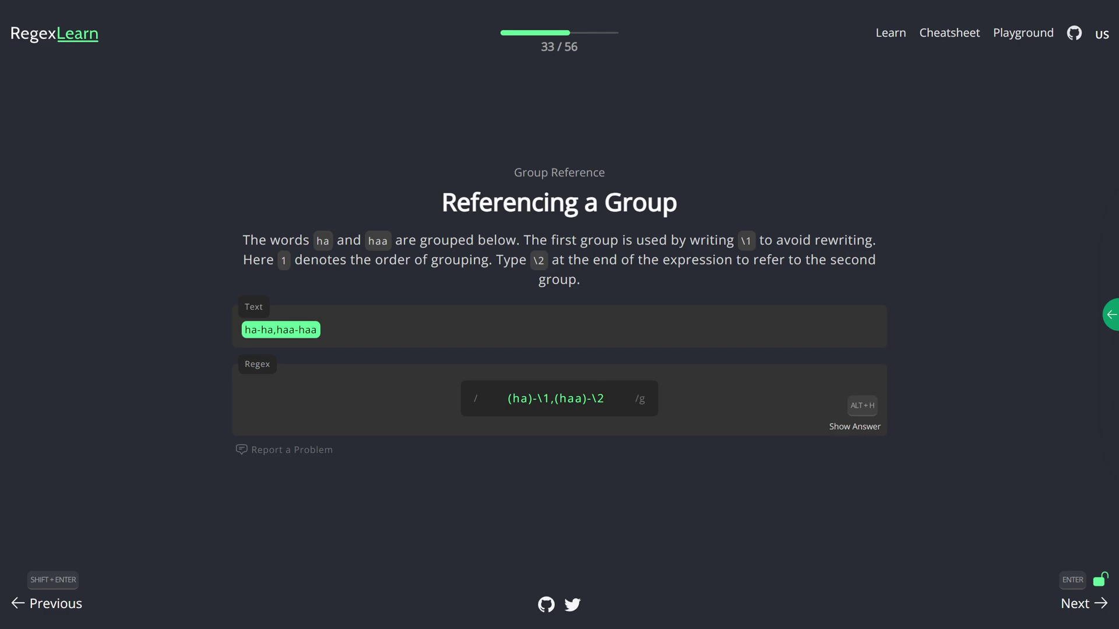
key("Return")
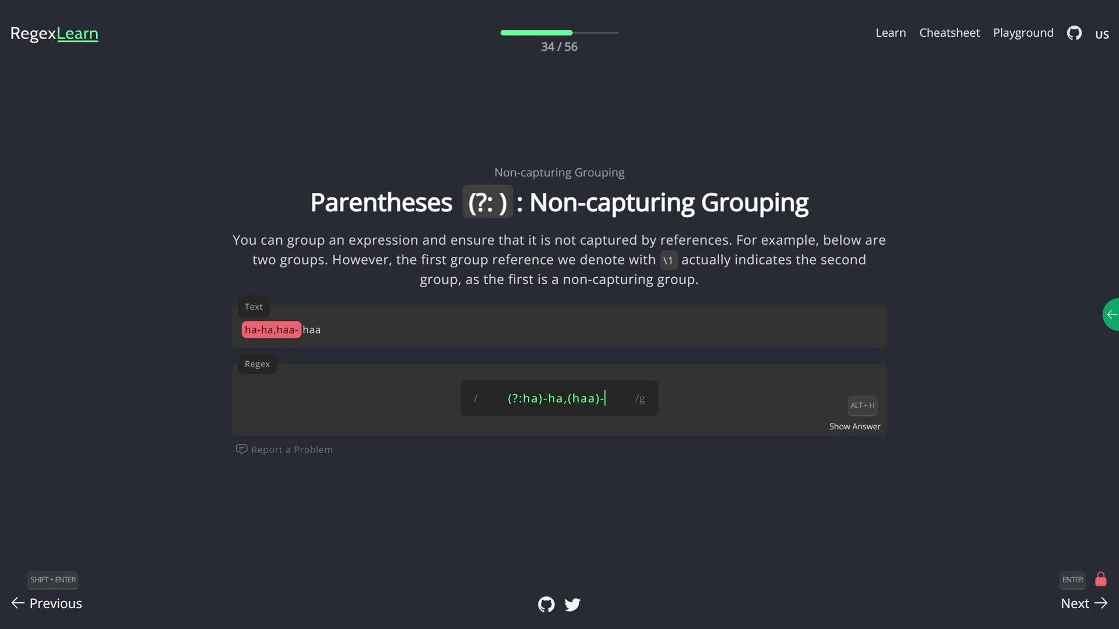
type("\\1")
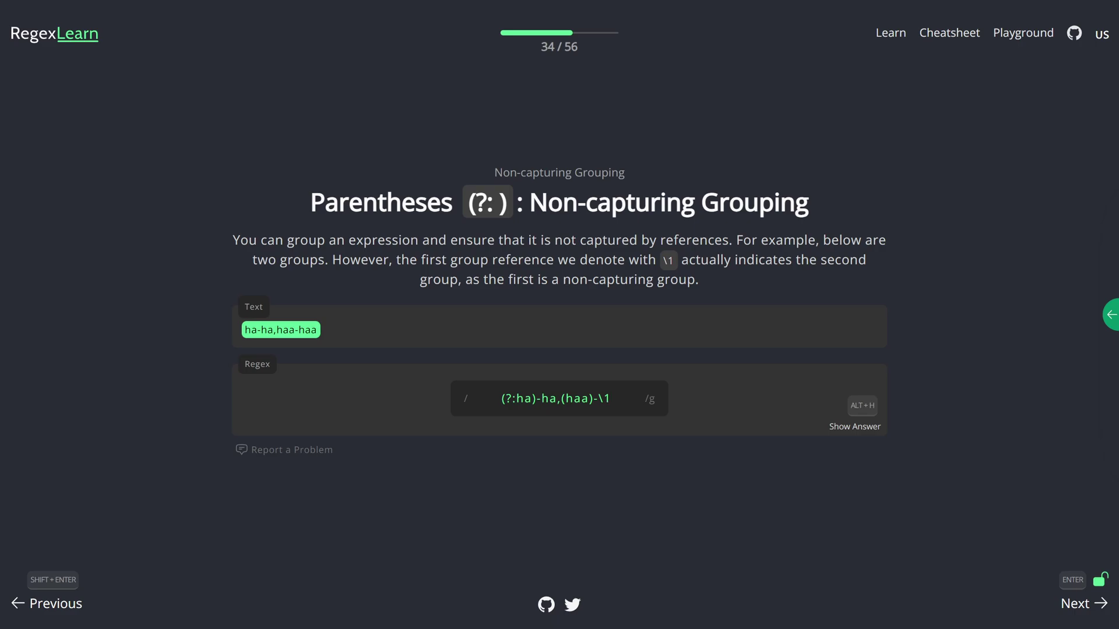
Add |dog to match cat, rat and dog, then escape the regex to (\*|\.).
key("Return")
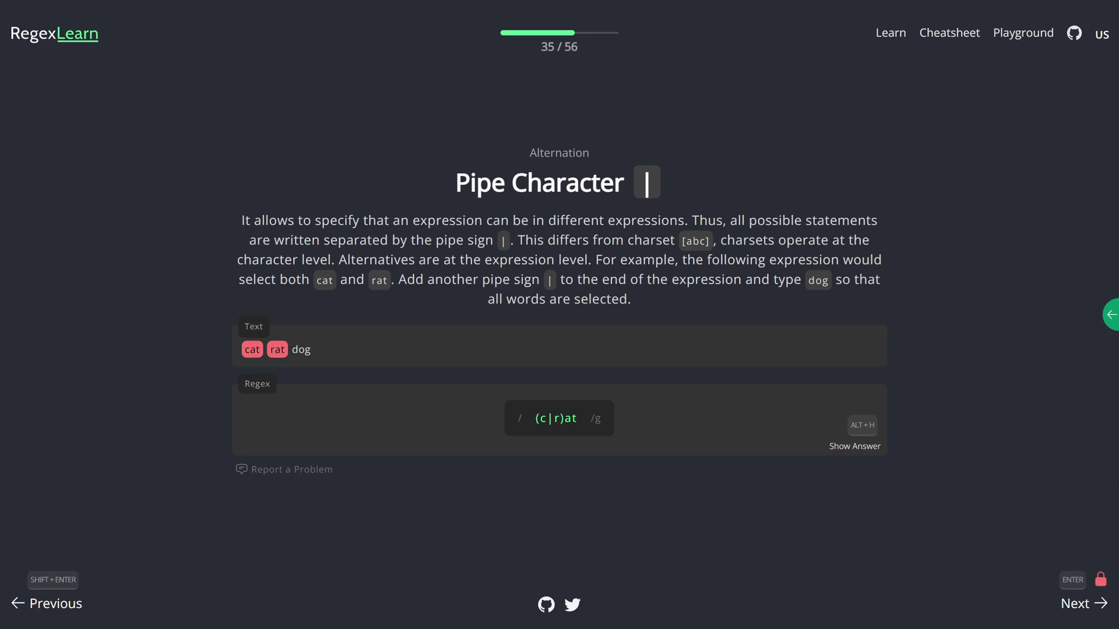
type("|dog")
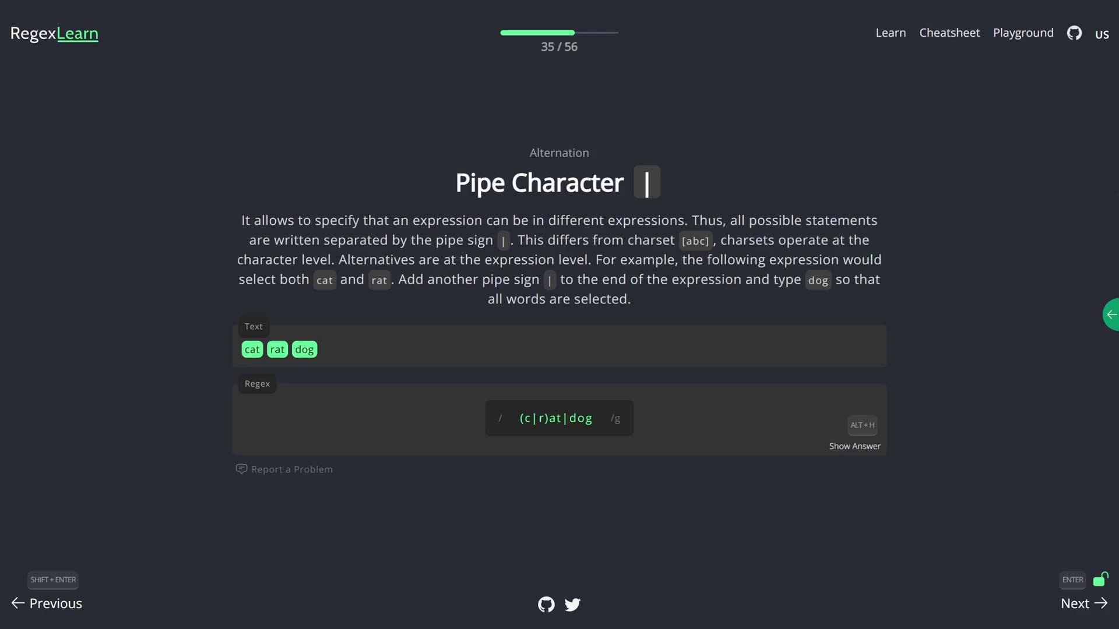
key("Return")
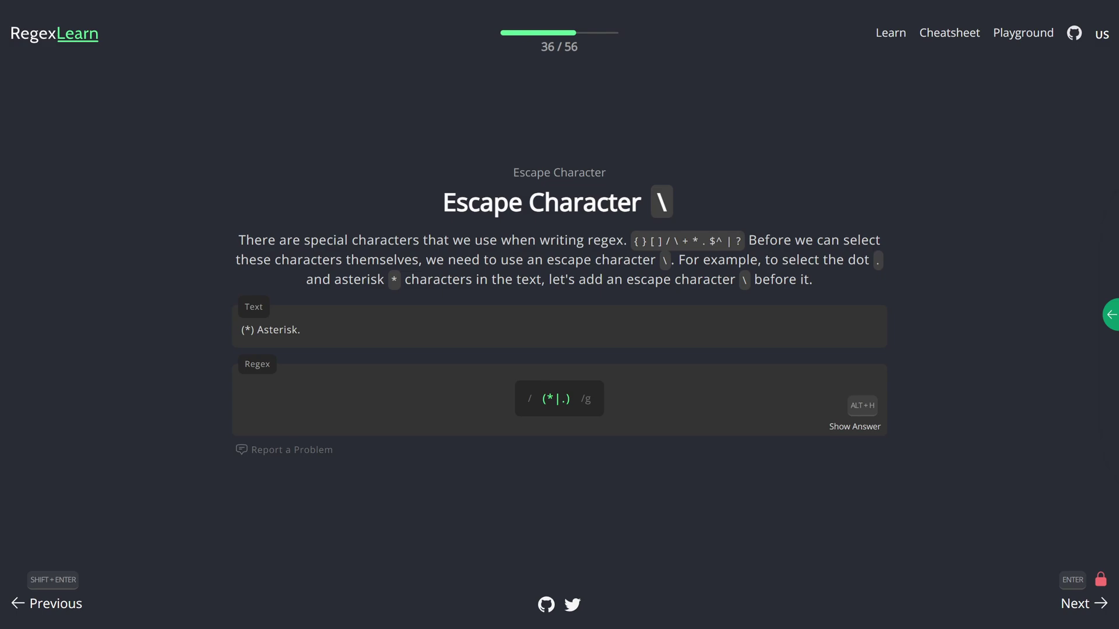
type("\\*|")
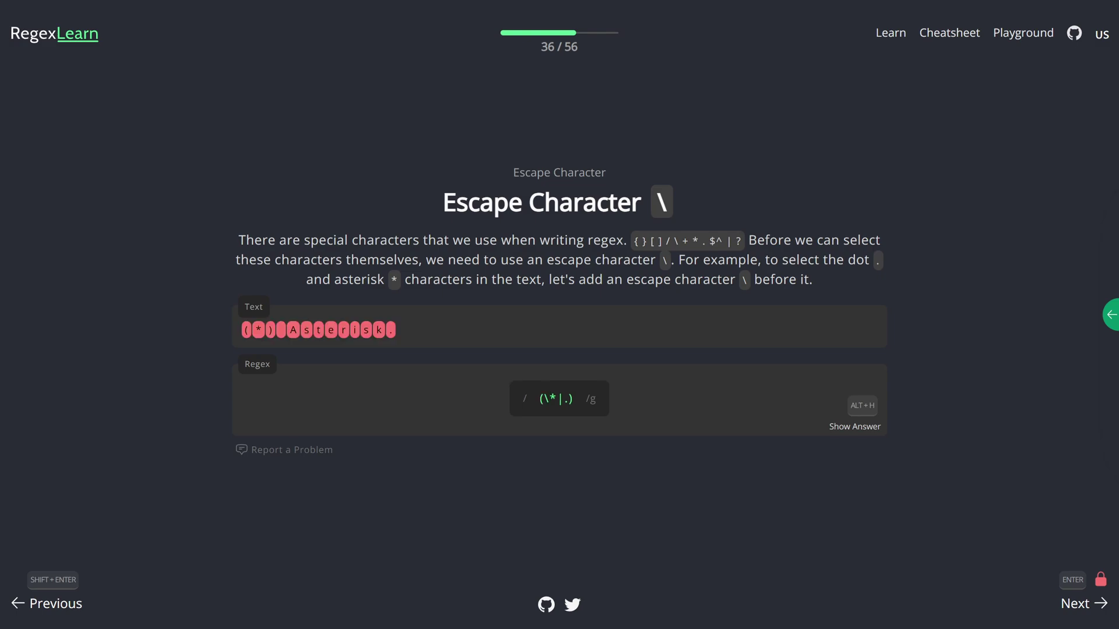
type("\\")
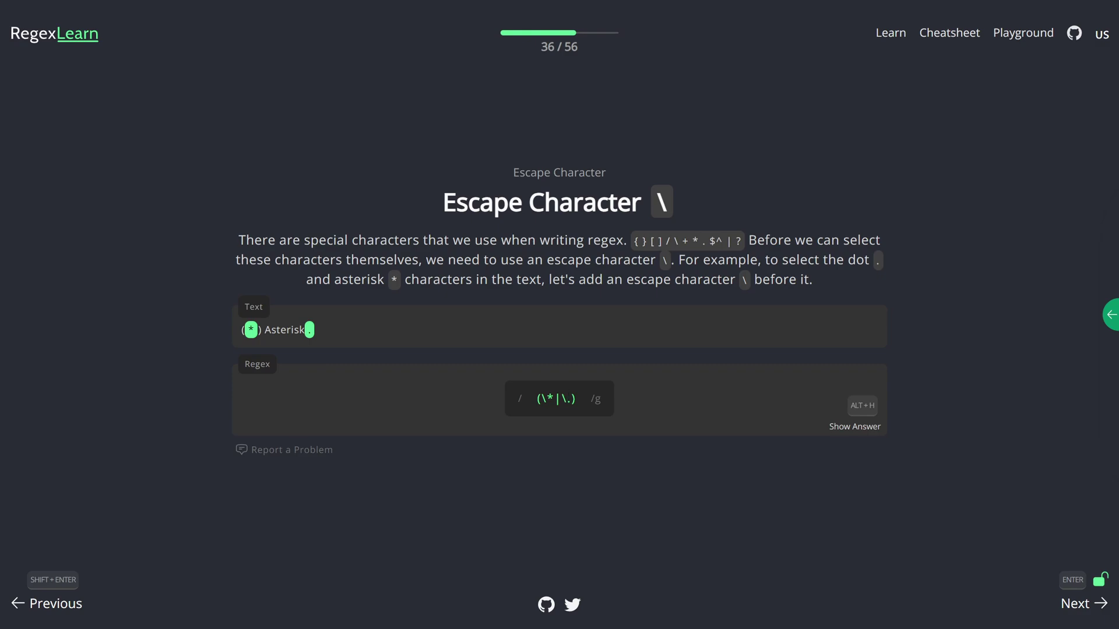
Solve the caret, dollar and word-character lessons with ^, $ and \w.
key("Return")
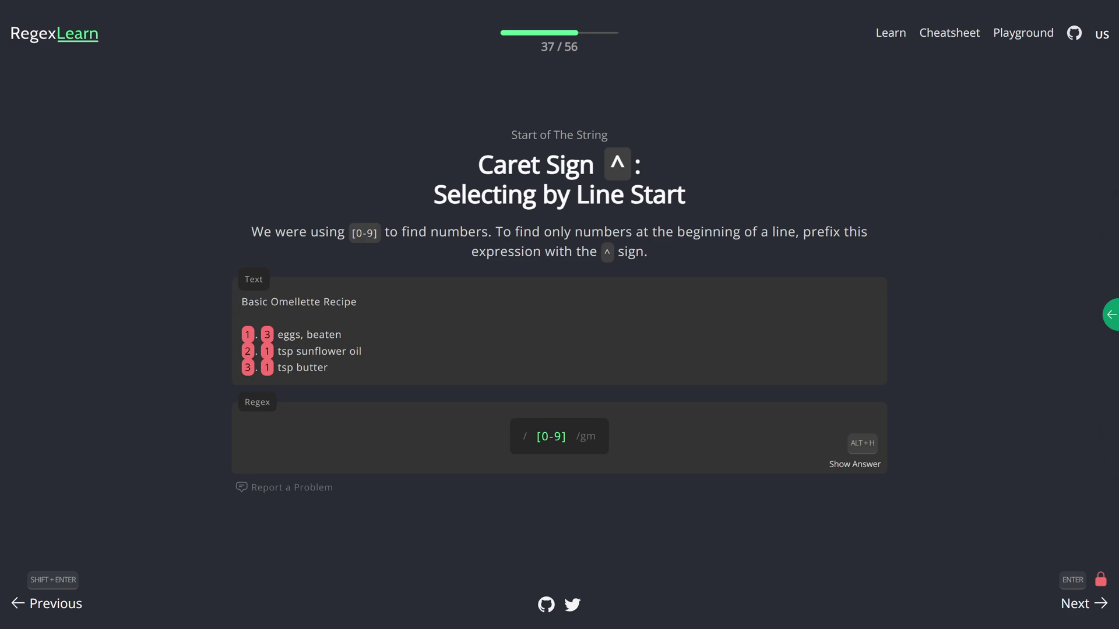
type("^")
key("Return")
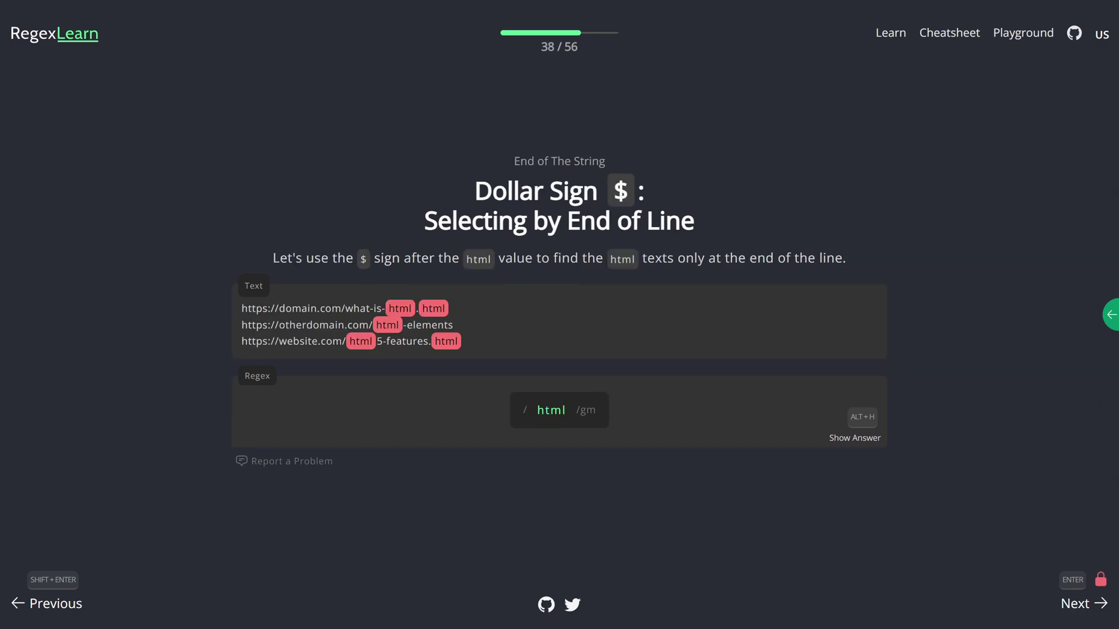
type("$")
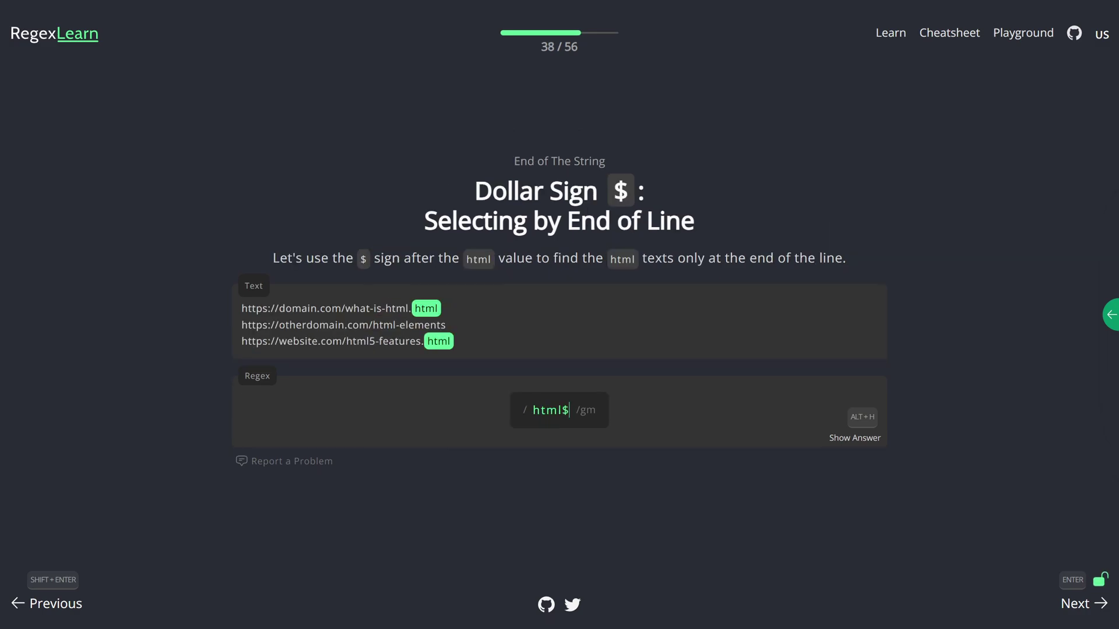
key("Return")
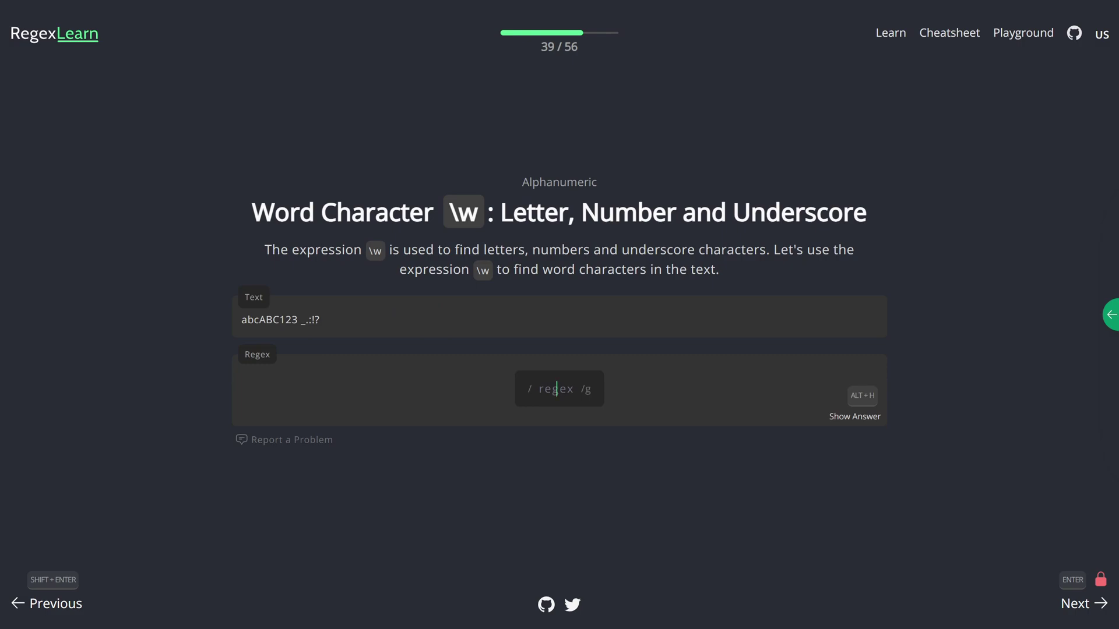
type("\\w")
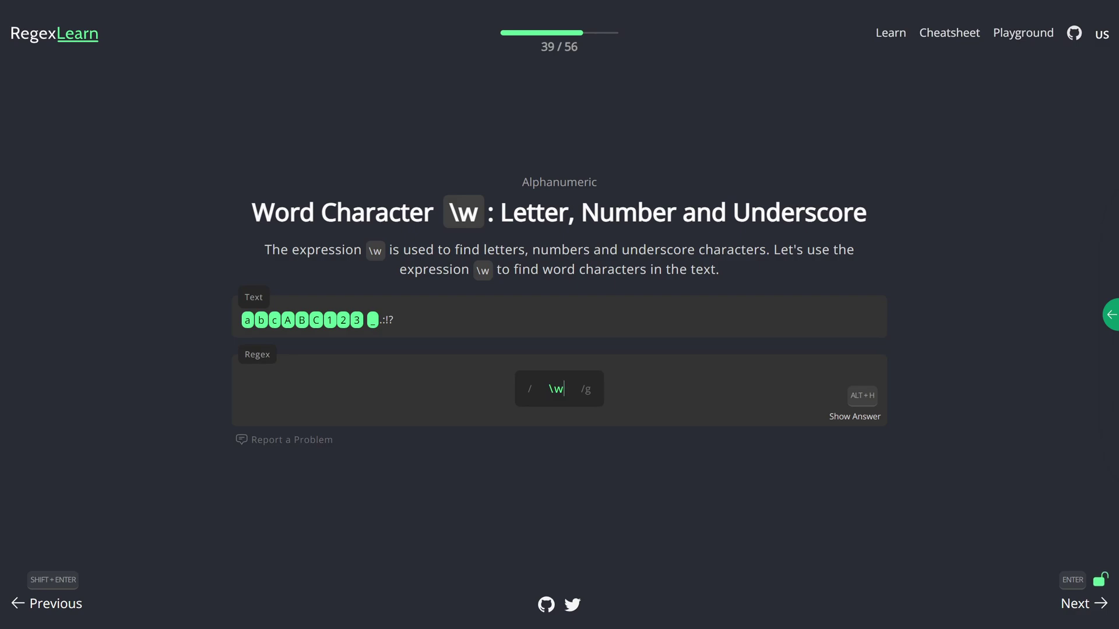
key("Return")
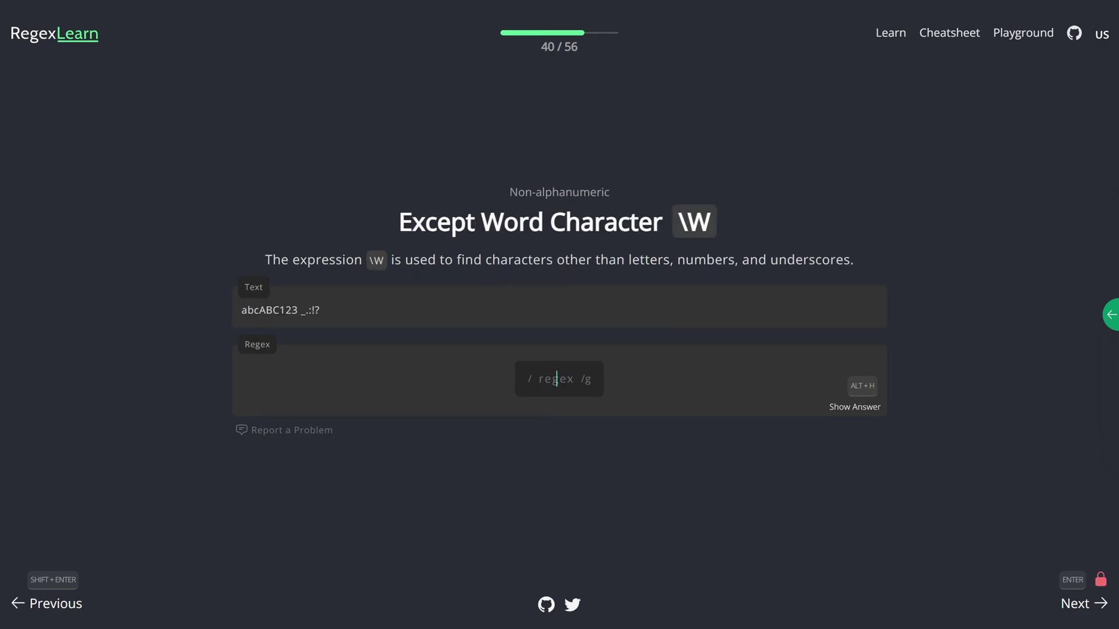
type("\\W")
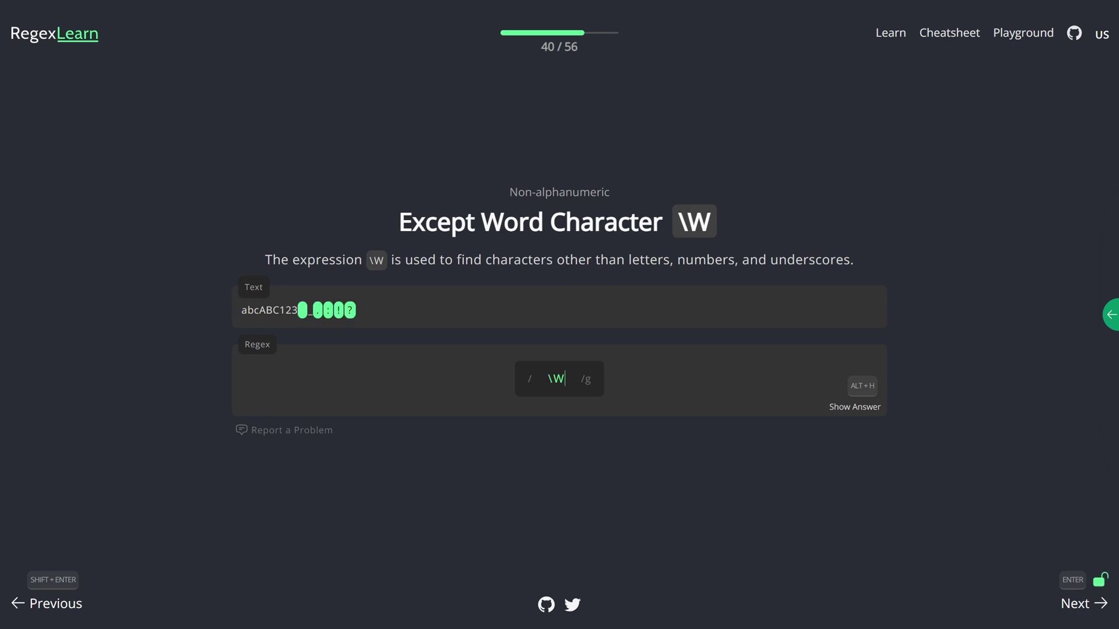
Solve the non-word, digit, non-digit, space and non-space lessons with \W, \d, \D, \s, \S.
key("Return")
type("\\d")
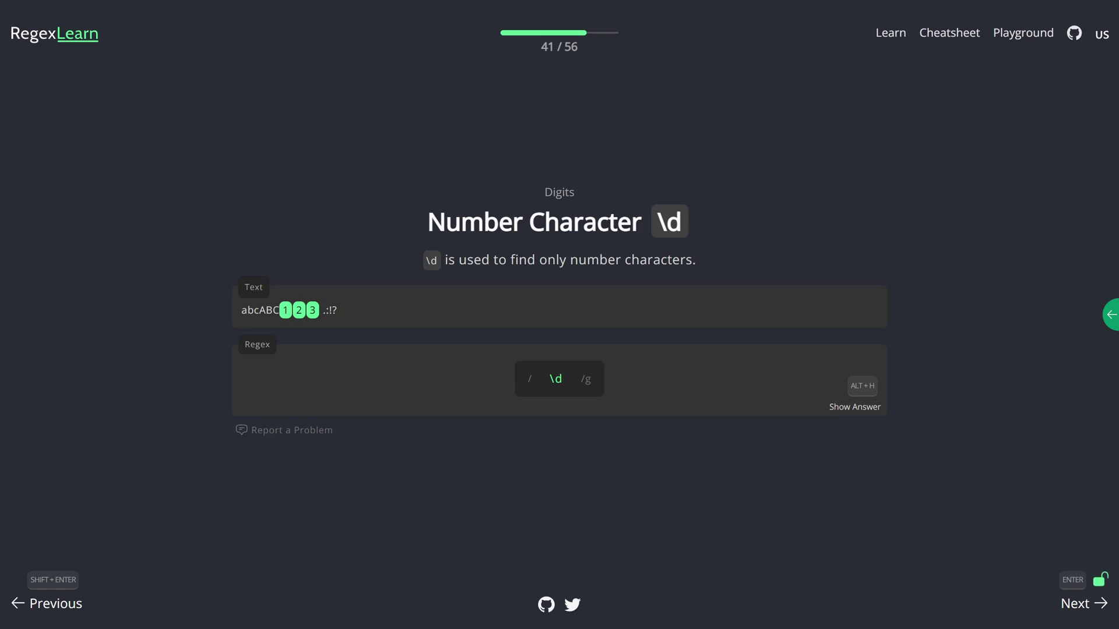
key("Return")
type("\\D")
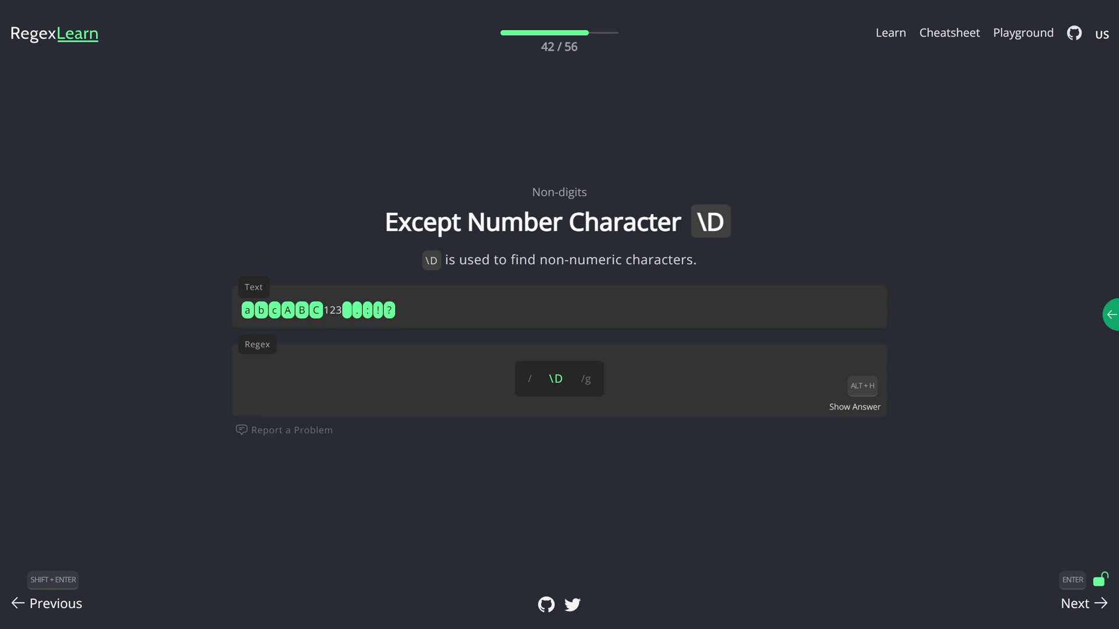
key("Return")
type("\\s")
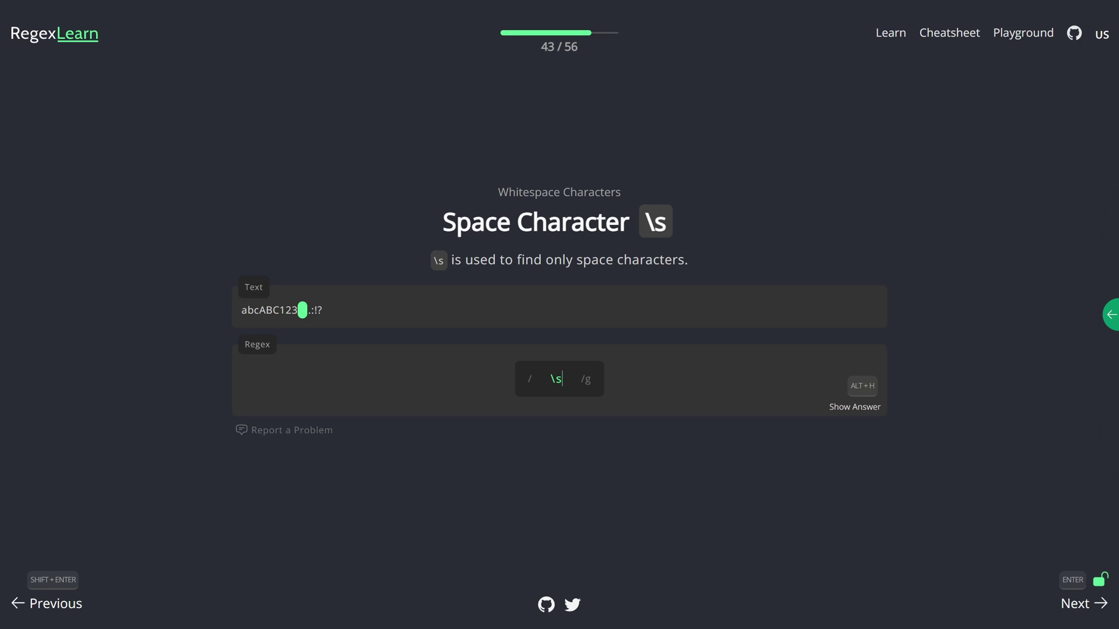
key("Return")
type("\\S")
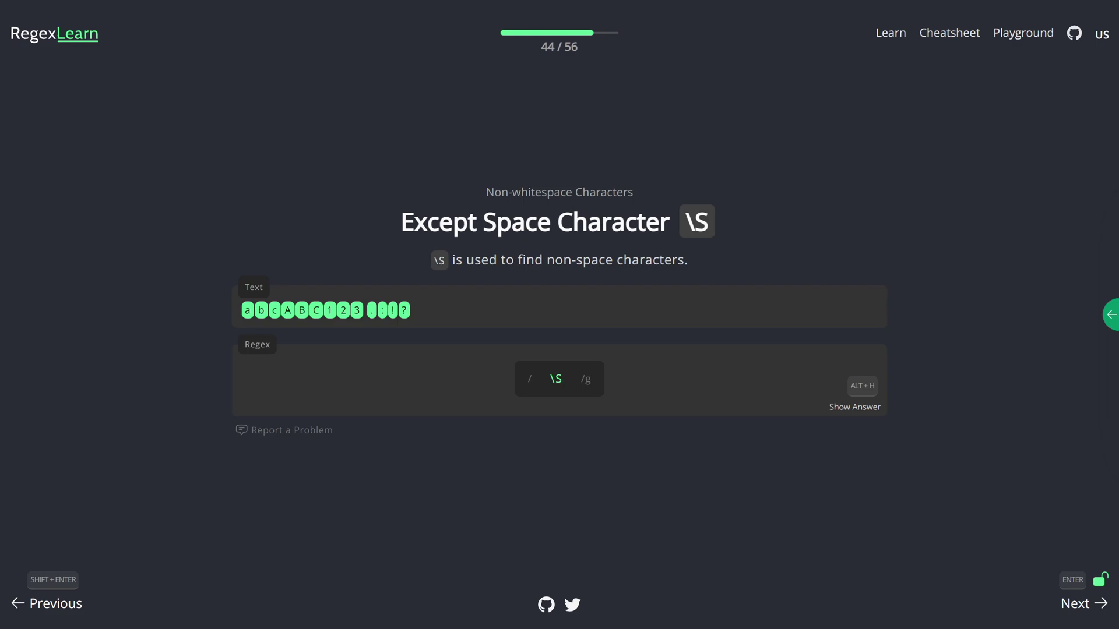
Pass Lookarounds and solve lessons with (?=PM), (?!PM), (?<=\$) and (?<!\$).
key("Return")
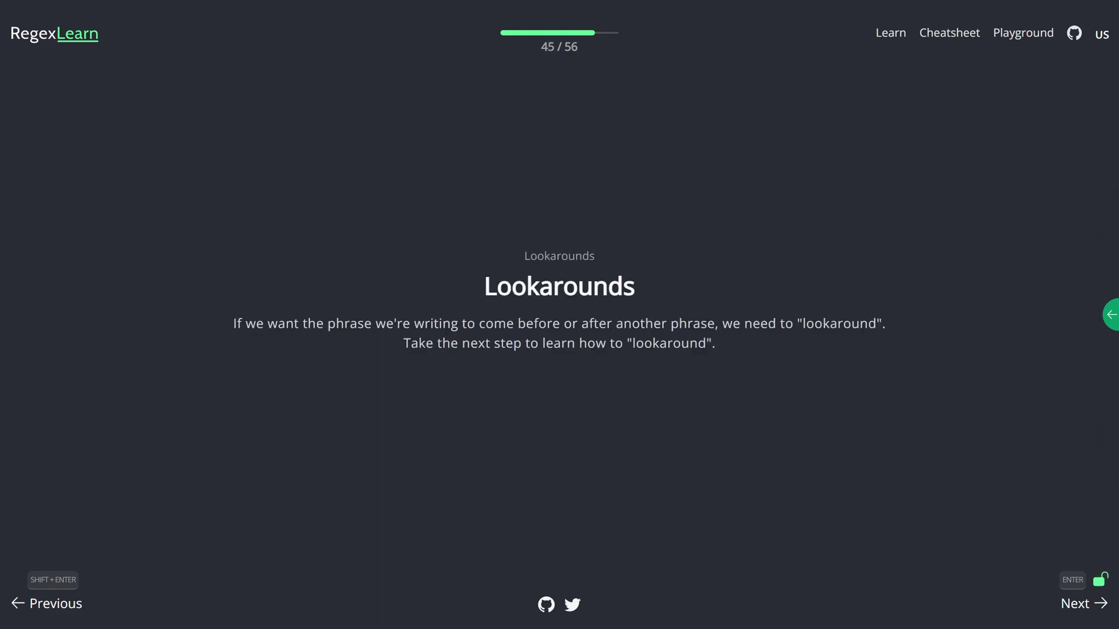
key("Return")
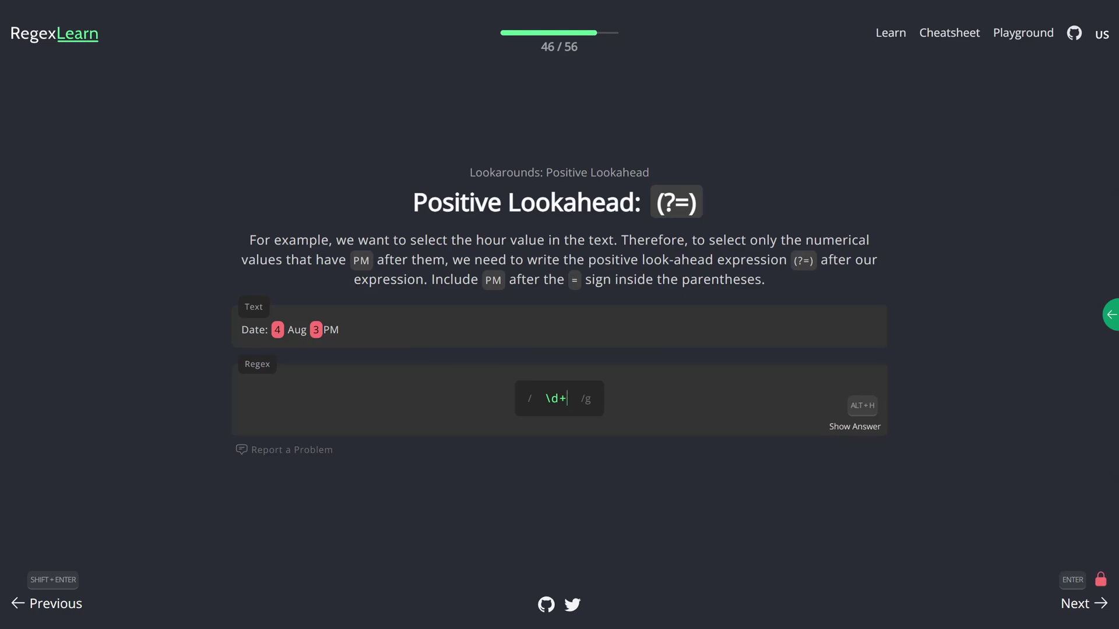
type("(?=PM)")
key("Return")
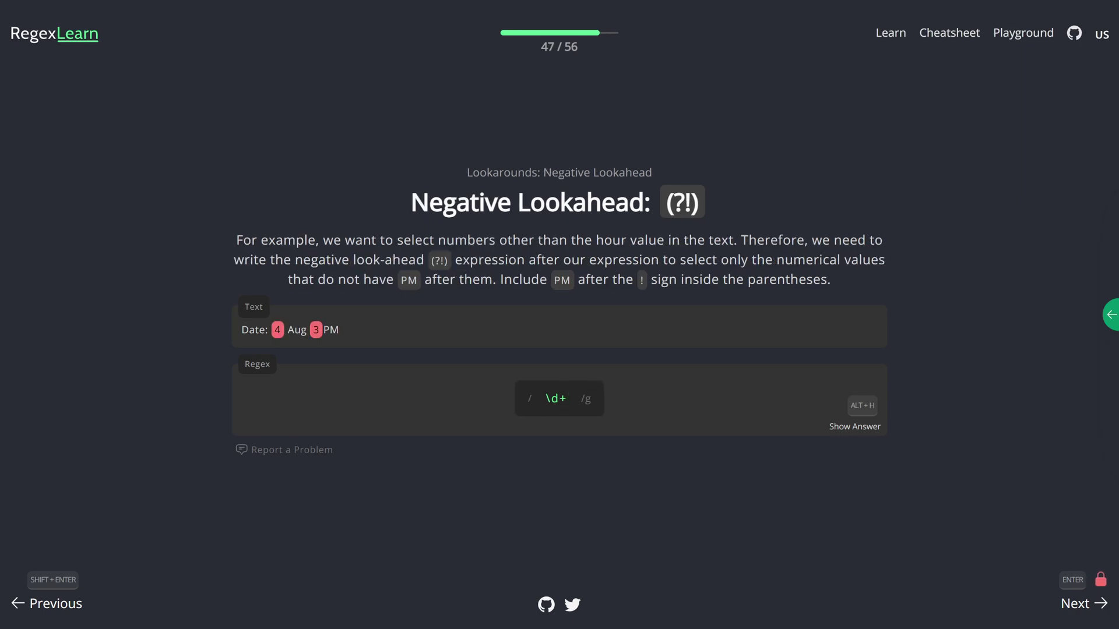
type("(?!PM)")
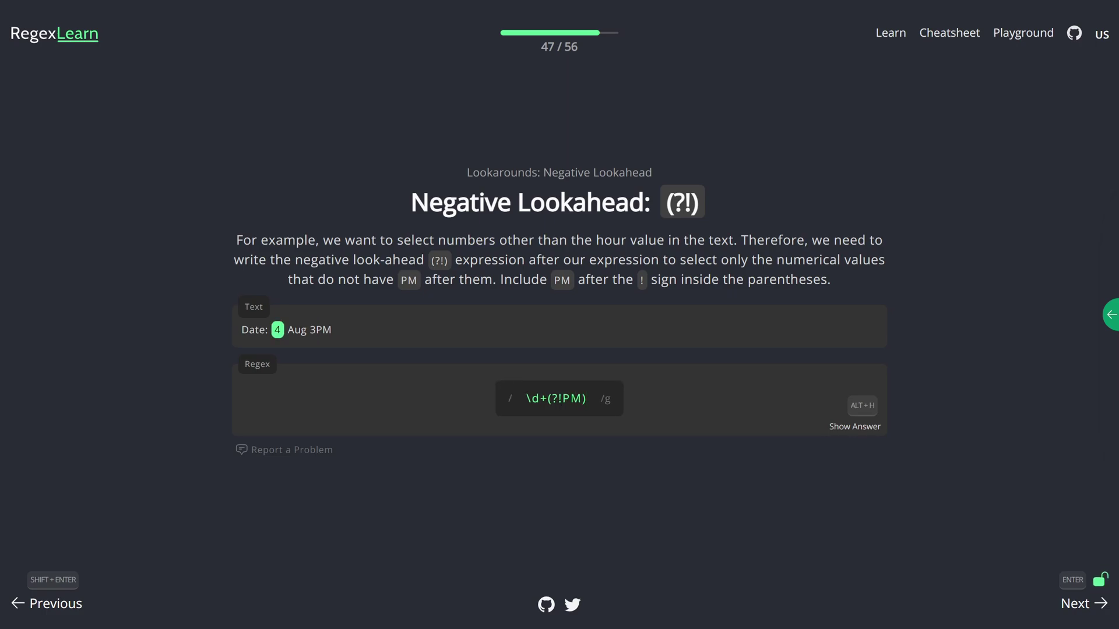
key("Return")
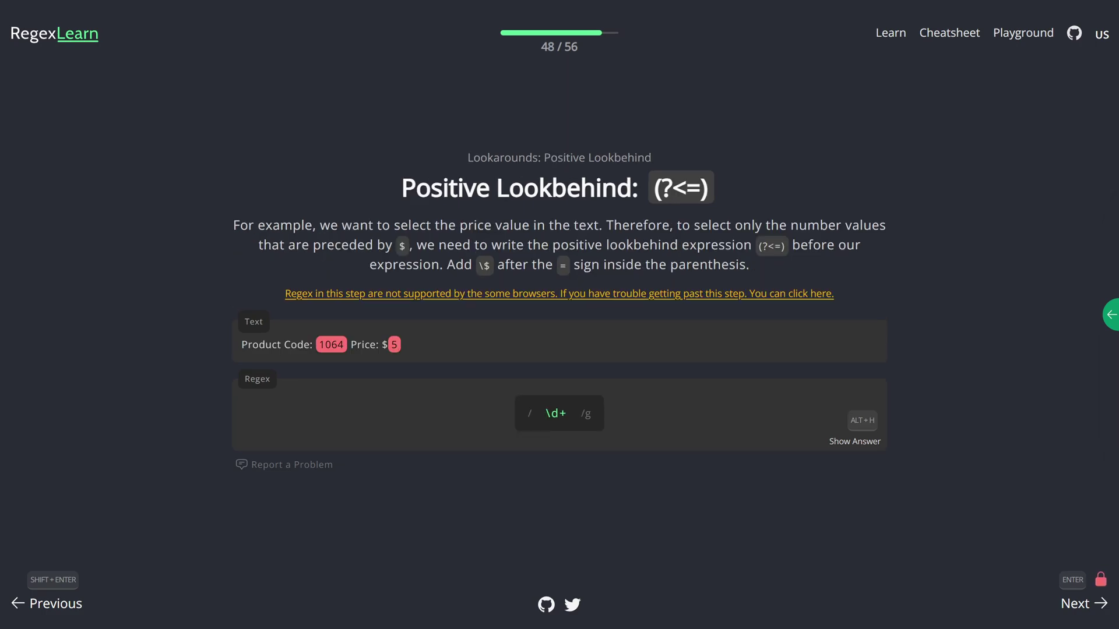
type("(?<=")
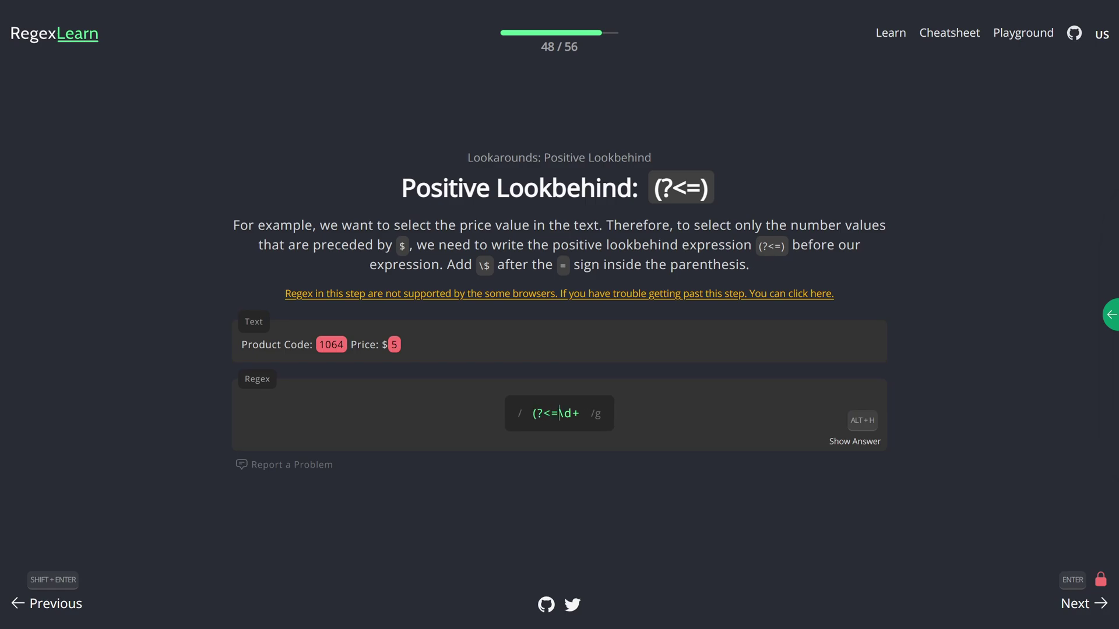
type("\\$)")
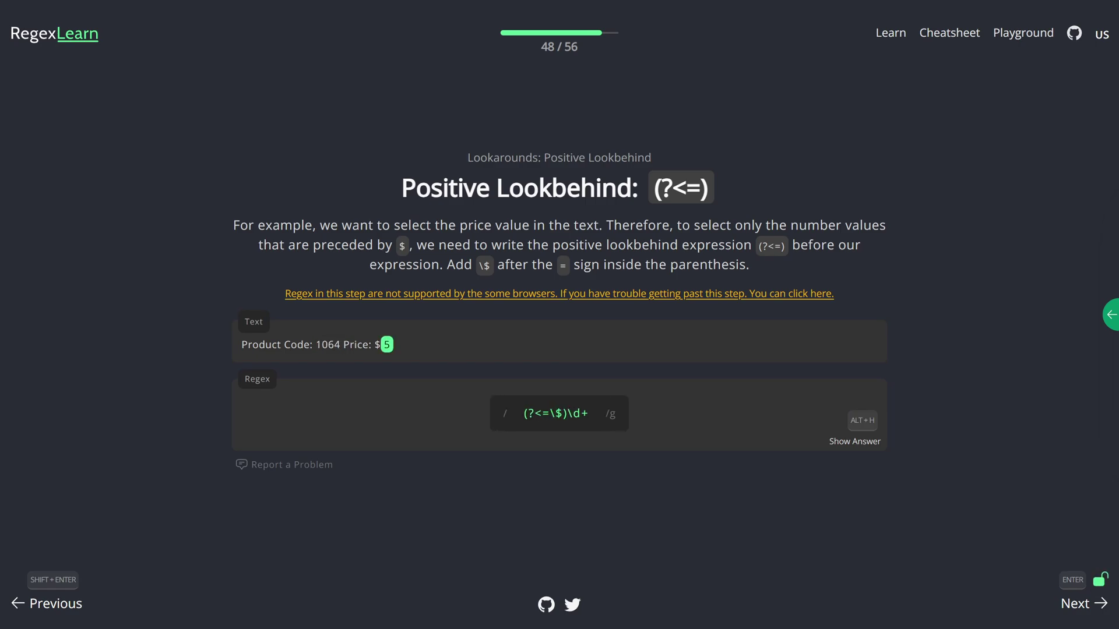
key("Return")
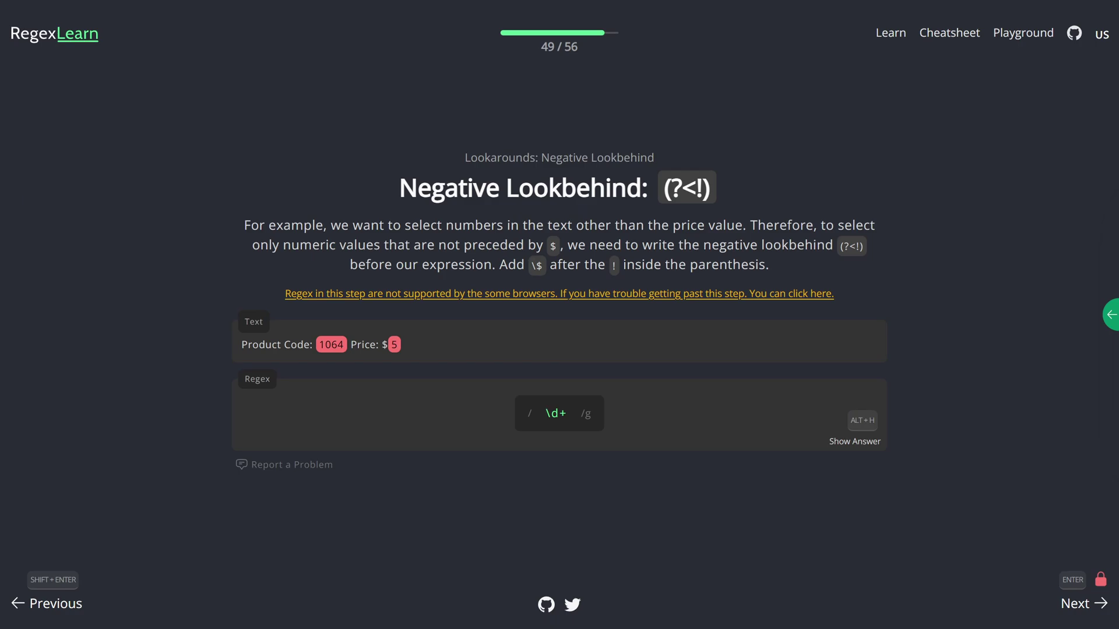
type("(?<!\\$)")
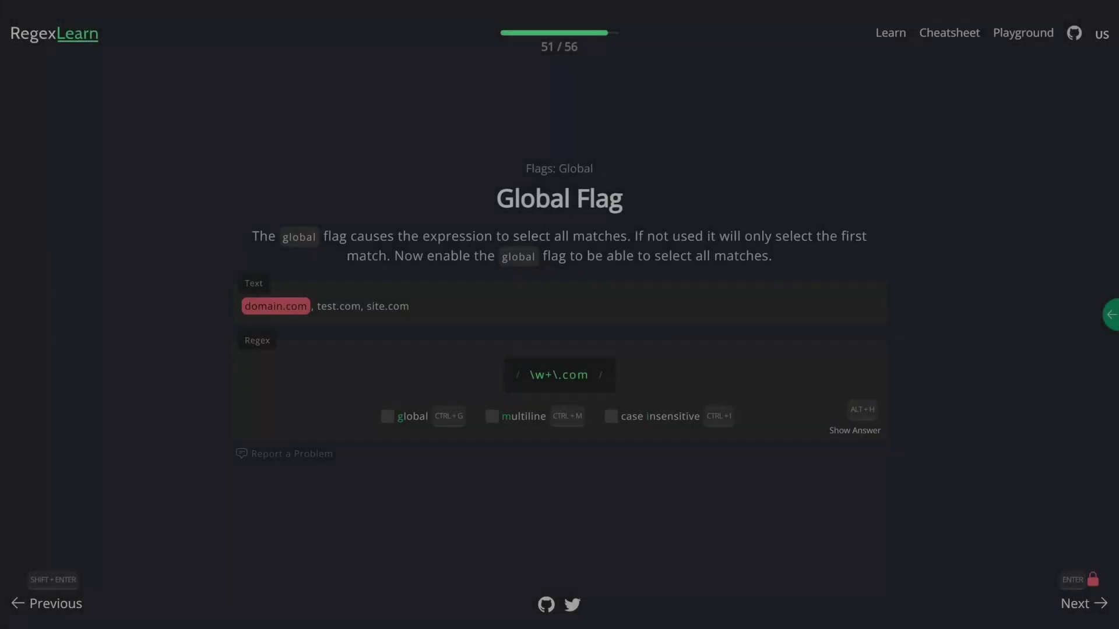
Enable the global flag with Ctrl+G and the multiline flag with Ctrl+M.
key("ctrl+g")
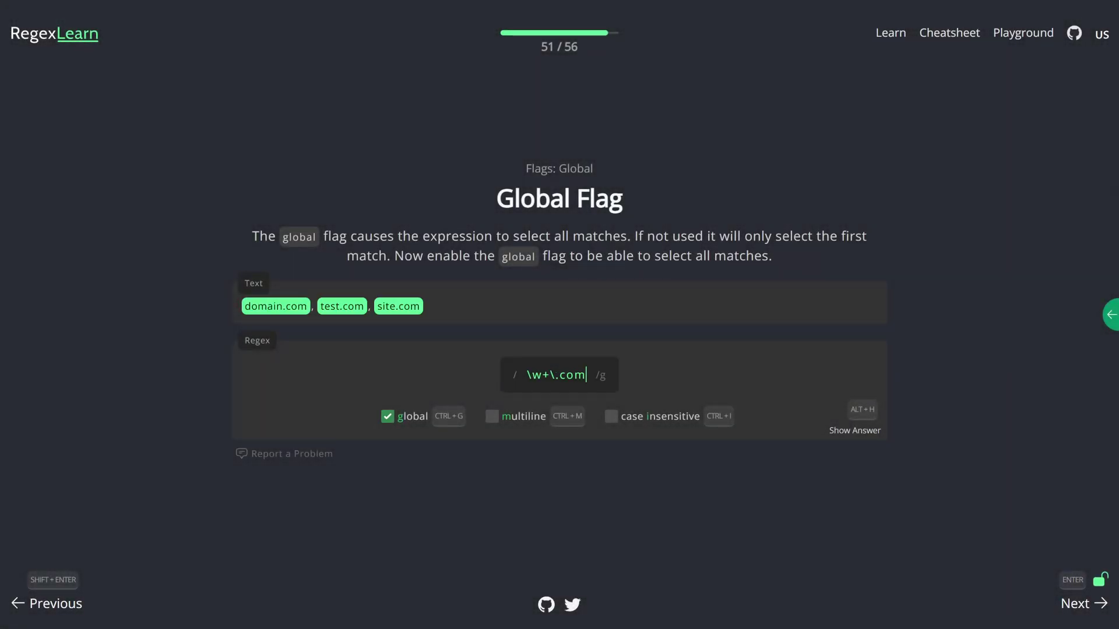
key("Return")
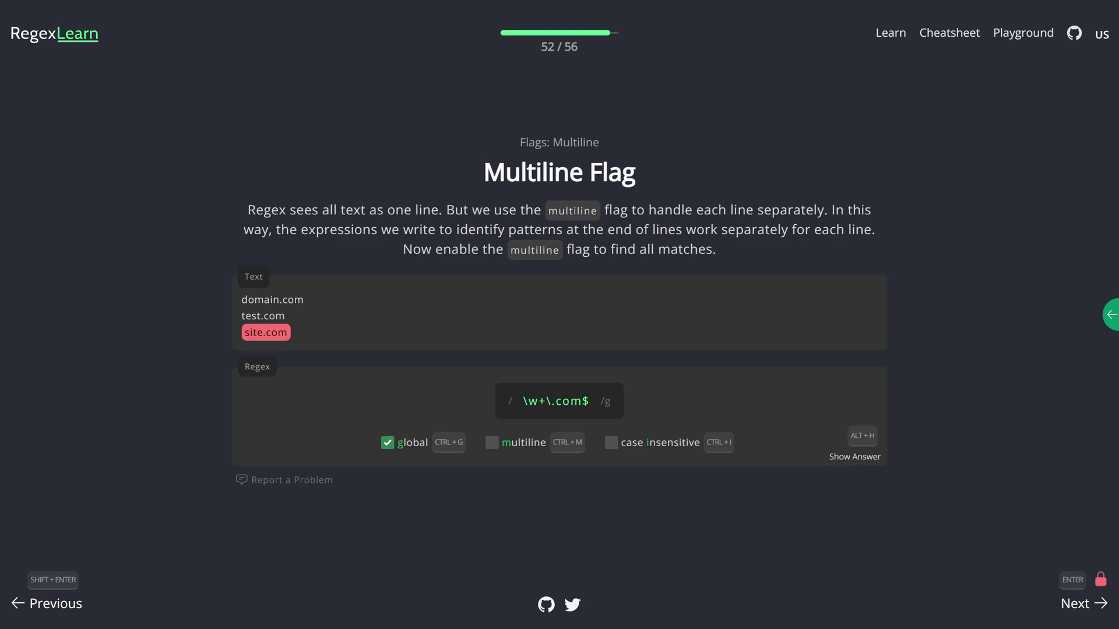
key("ctrl+m")
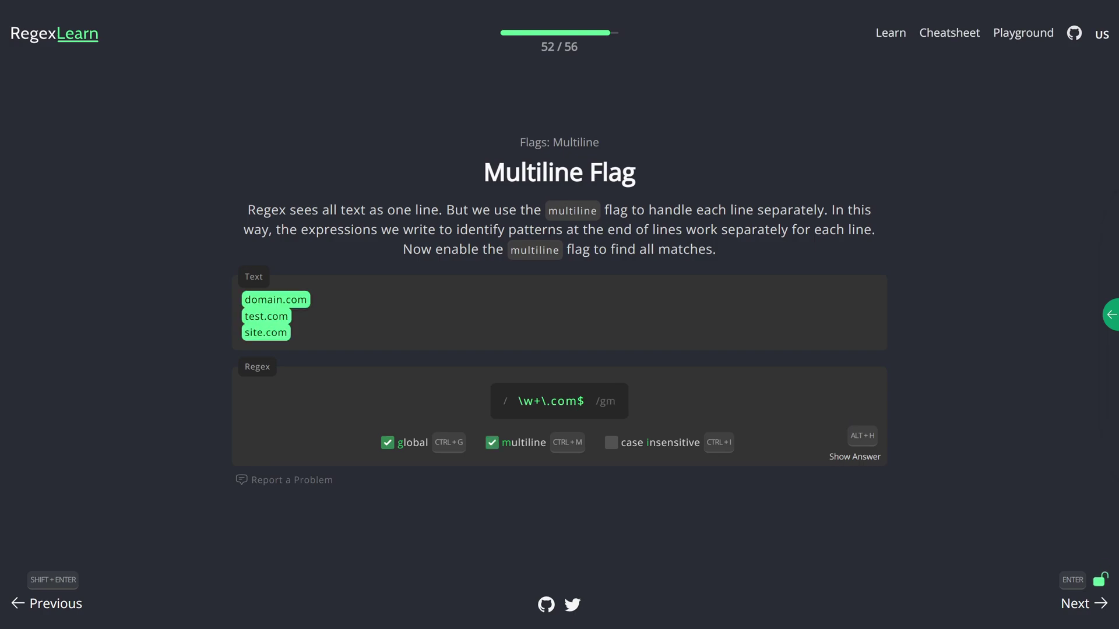
key("Return")
Enable the case-insensitive flag, pass Greedy Matching, and make the lazy regex .*?r.
key("ctrl+i")
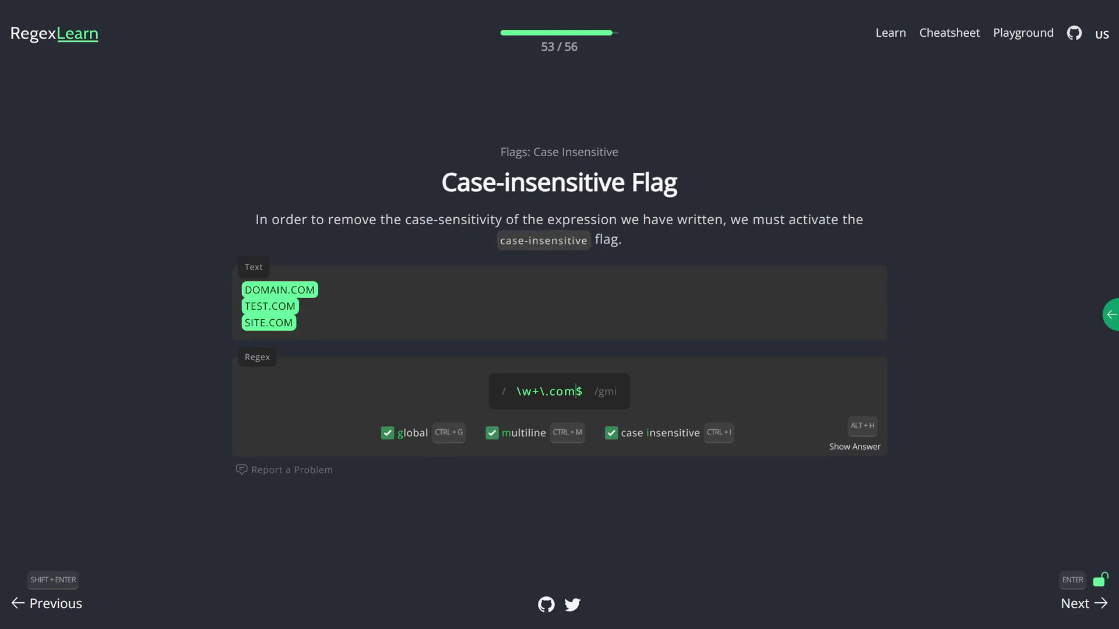
key("Return")
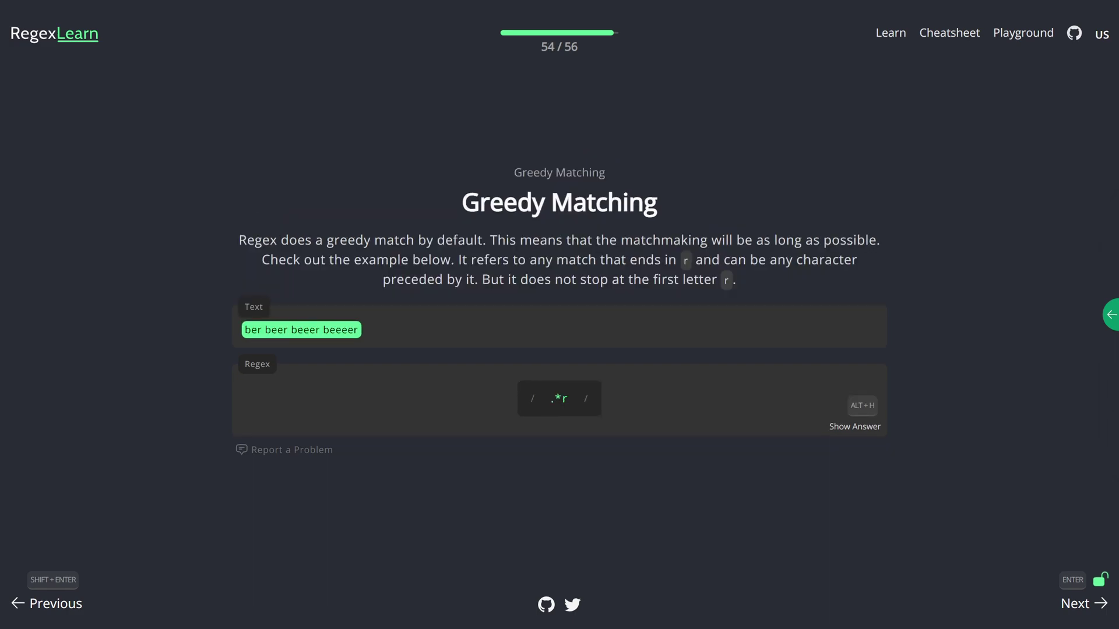
key("Return")
type("?")
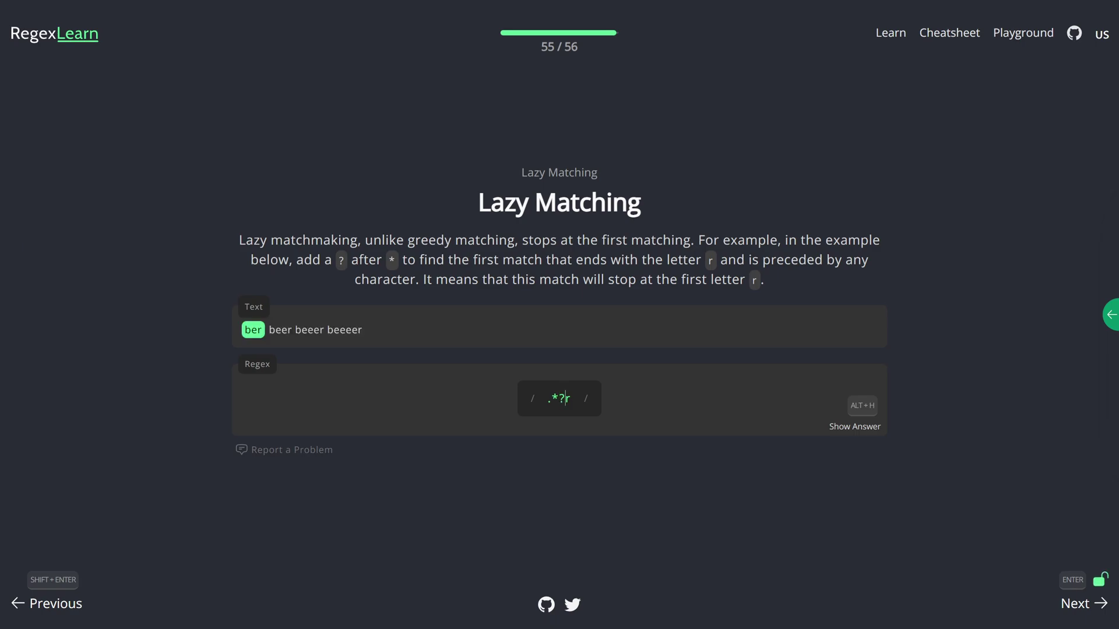
Advance past step 55 to the RegexLearn congratulations screen with confetti.
key("Return")
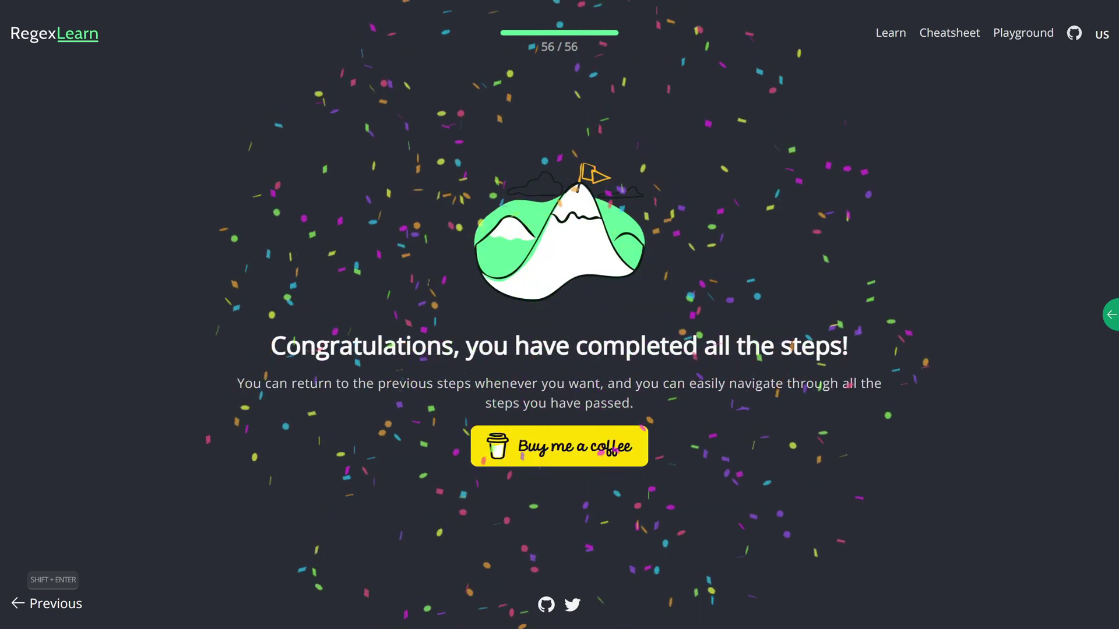